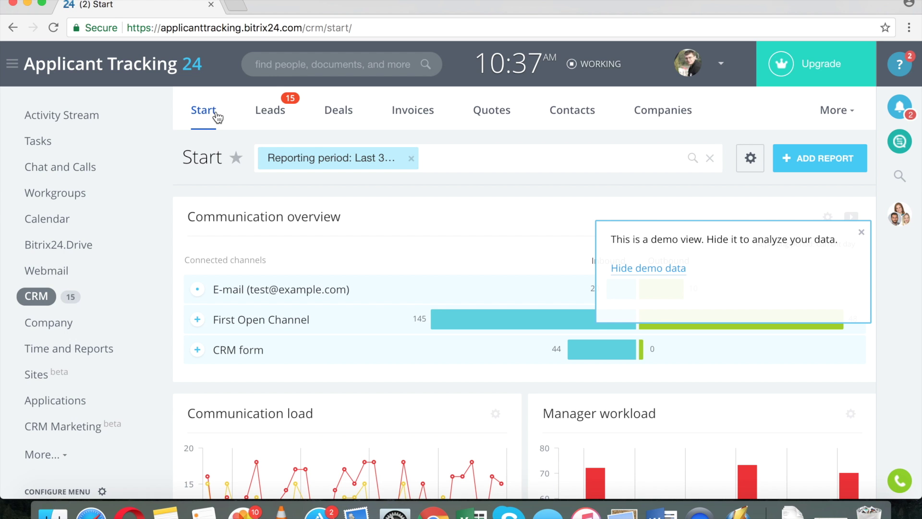
# - Open the CRM Leads kanban showing Incoming Resumes, Pre-screened and First Interview stages
pyautogui.click(270, 111)
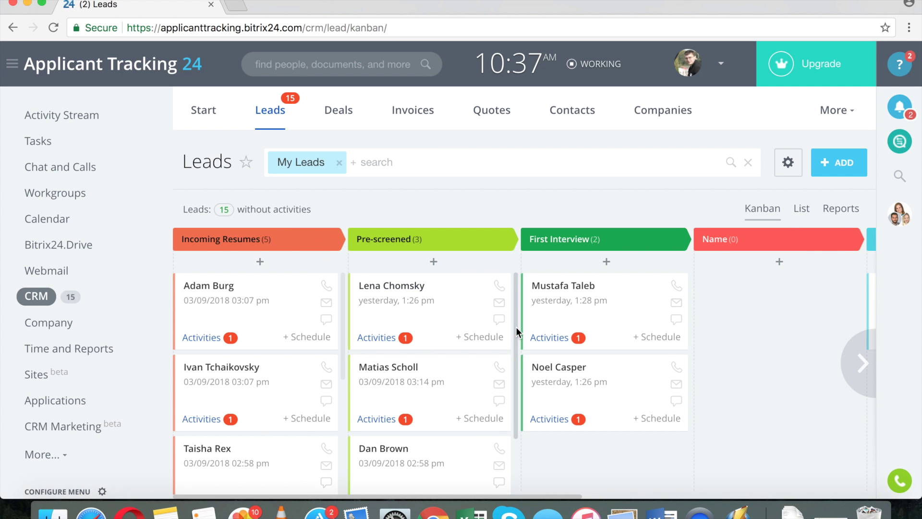
# - Add a brown 'New stage' column to the funnel, then discard it unsaved
pyautogui.hscroll(6, 516, 327)
pyautogui.hscroll(3, 516, 331)
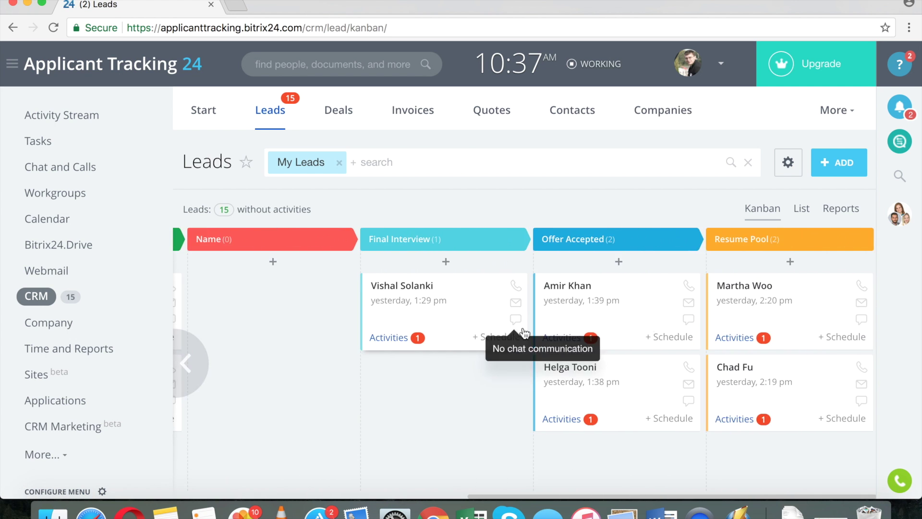
pyautogui.hscroll(-8, 701, 322)
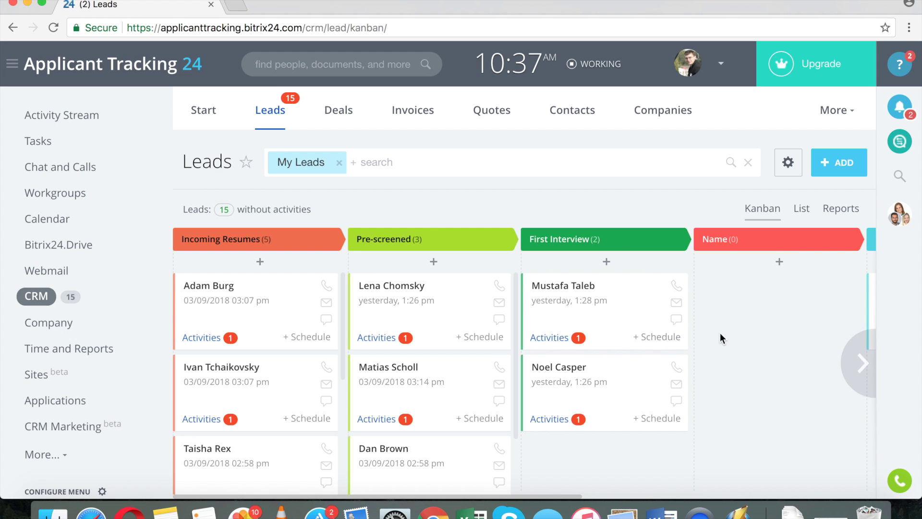
pyautogui.hscroll(3, 848, 240)
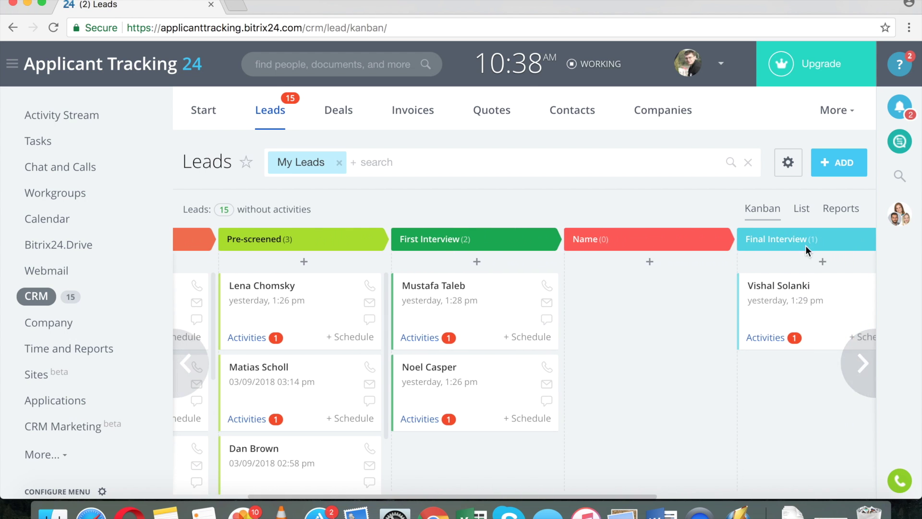
pyautogui.click(732, 240)
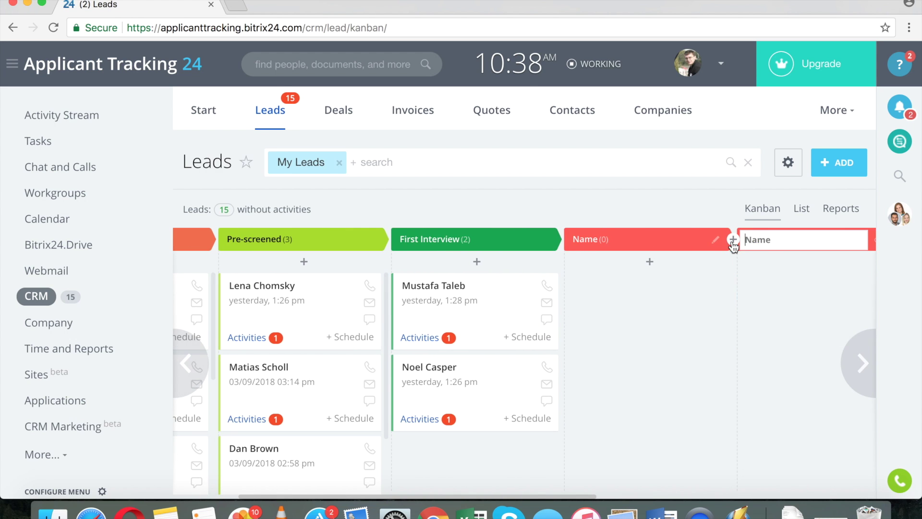
pyautogui.write('New stage')
pyautogui.hscroll(2, 838, 237)
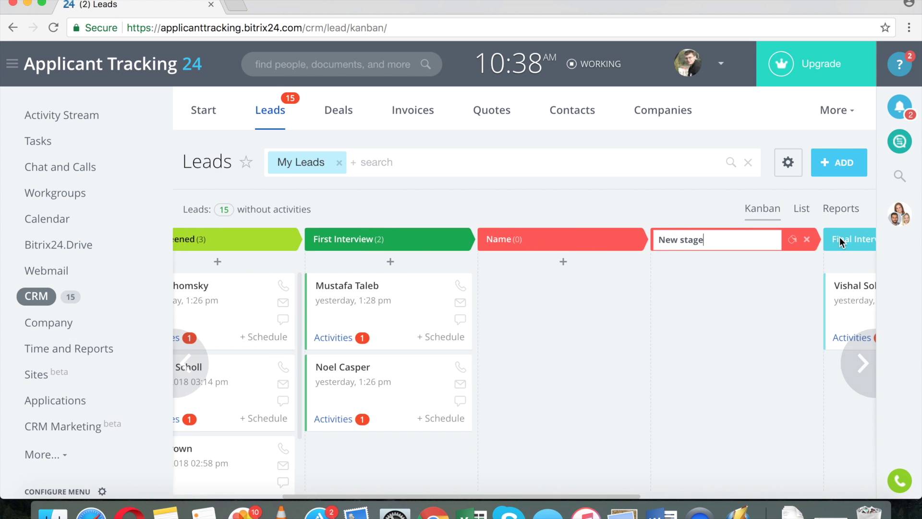
pyautogui.click(789, 243)
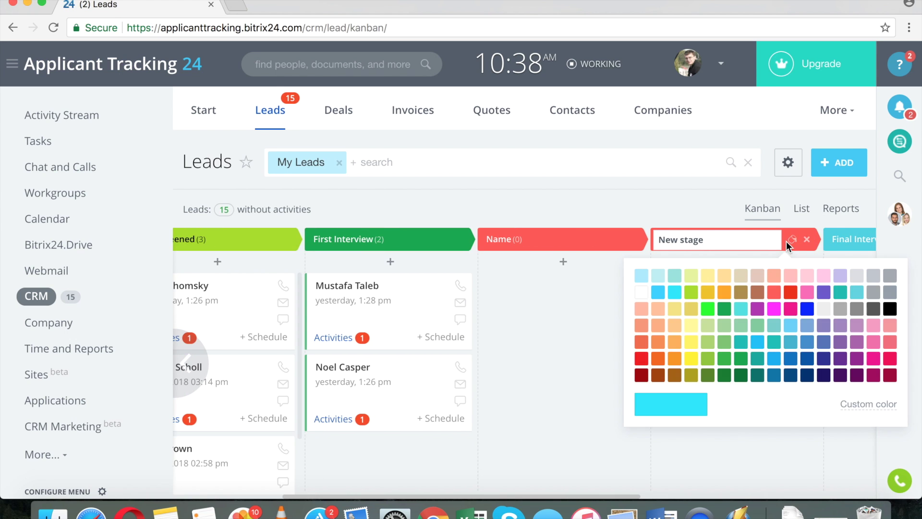
pyautogui.click(755, 289)
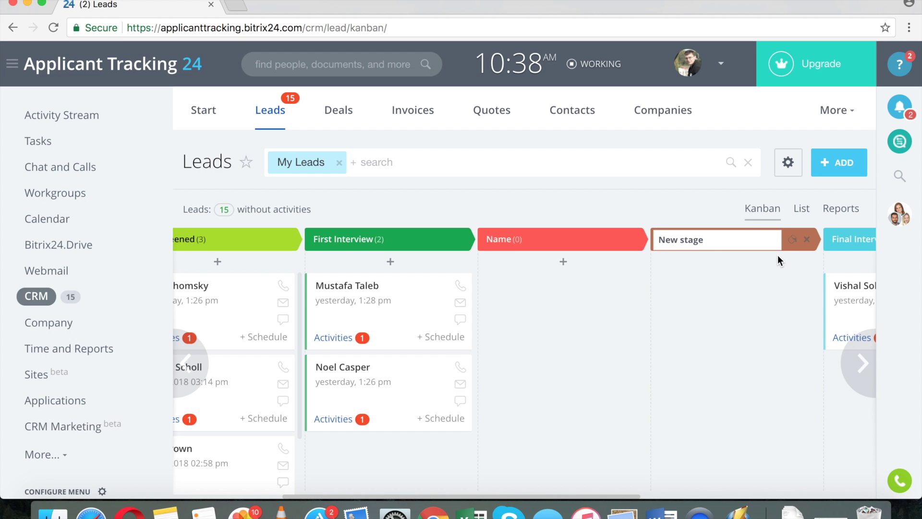
pyautogui.click(807, 239)
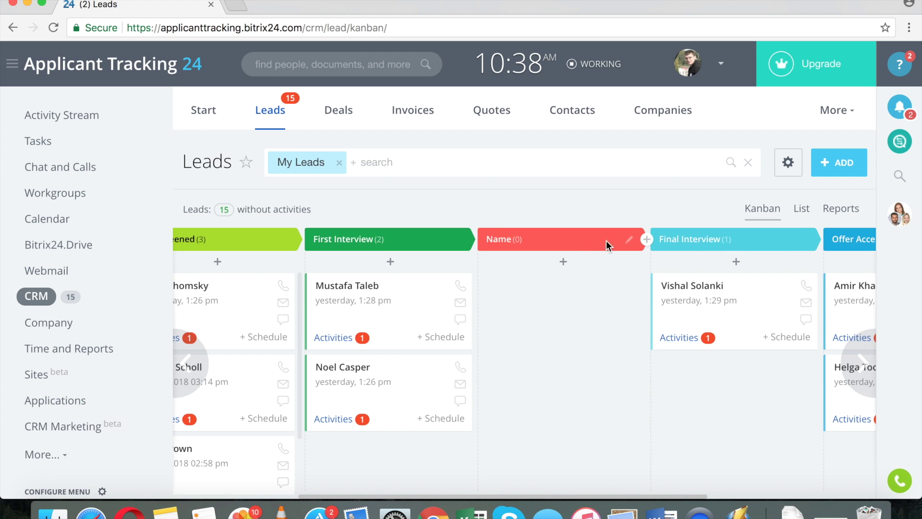
# - Delete the empty Name stage so First Interview leads into Final Interview
pyautogui.click(628, 239)
pyautogui.click(635, 239)
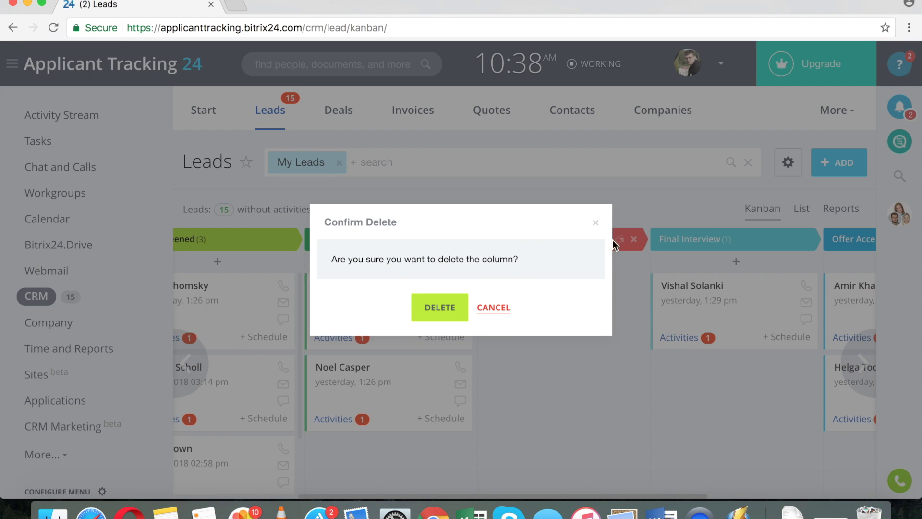
pyautogui.click(439, 307)
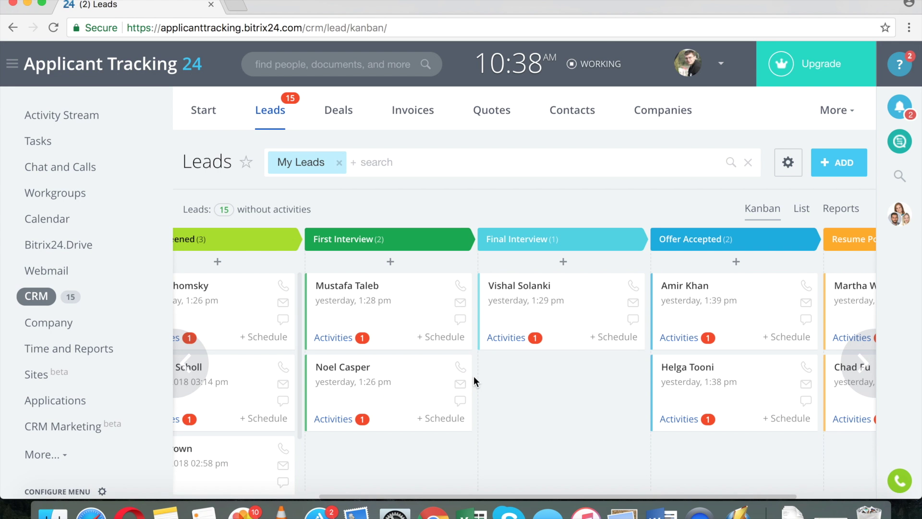
pyautogui.hscroll(-5, 399, 385)
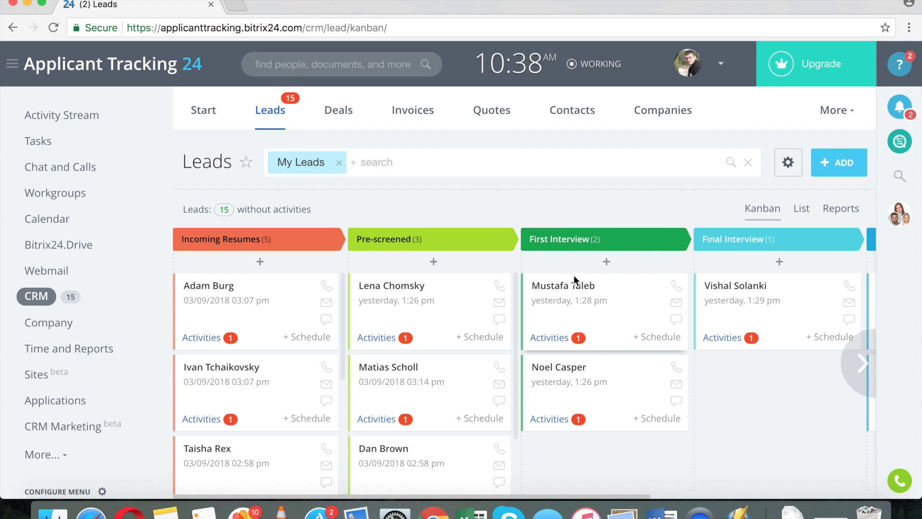
pyautogui.hscroll(2, 576, 306)
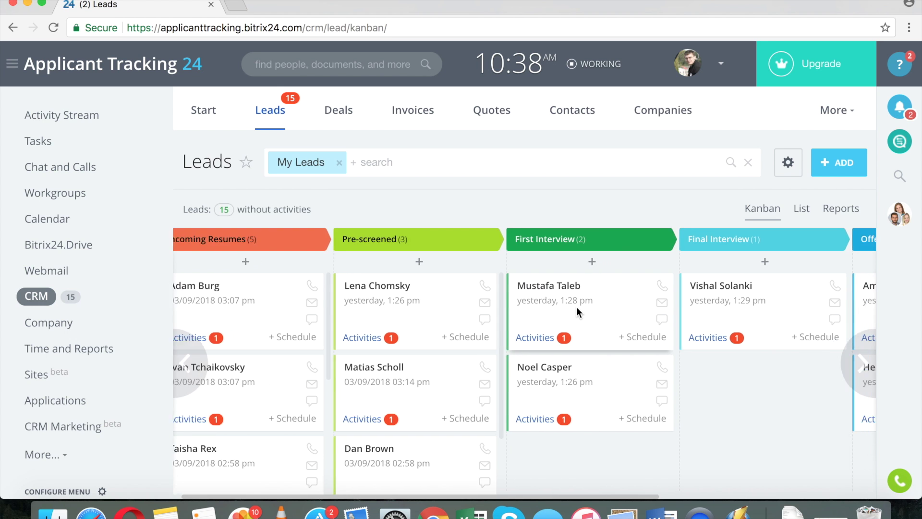
pyautogui.hscroll(3, 650, 313)
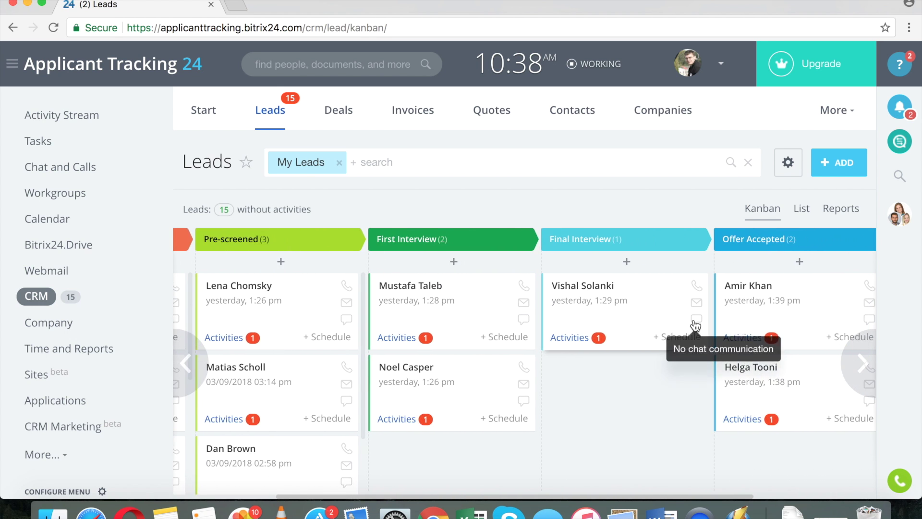
pyautogui.hscroll(6, 694, 325)
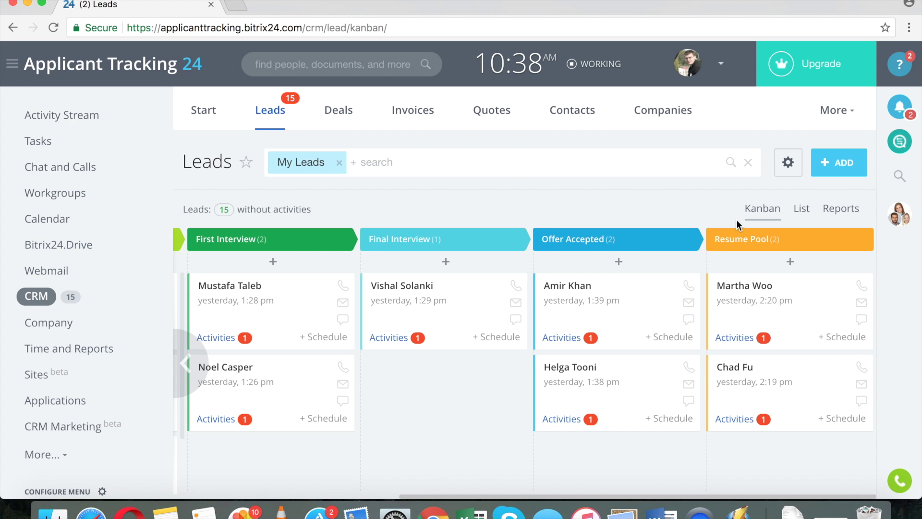
pyautogui.hscroll(-6, 686, 288)
pyautogui.hscroll(-2, 581, 307)
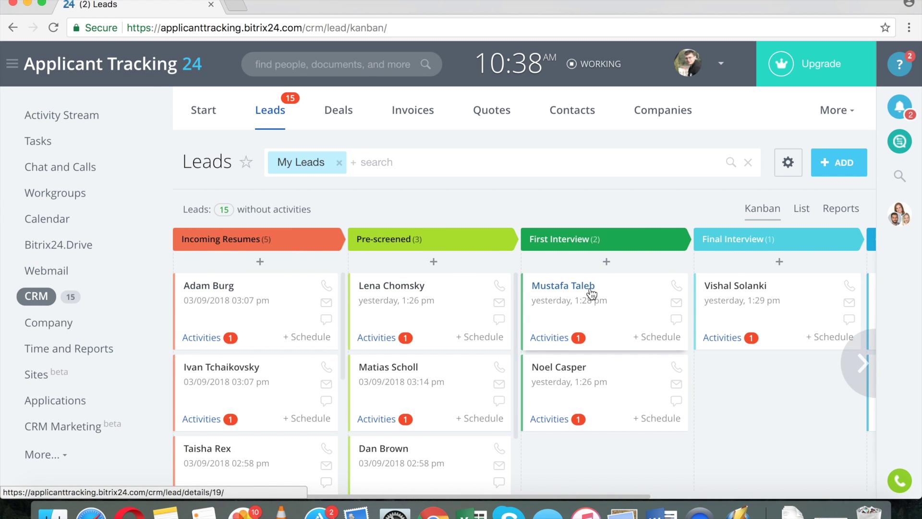
pyautogui.hscroll(2, 605, 308)
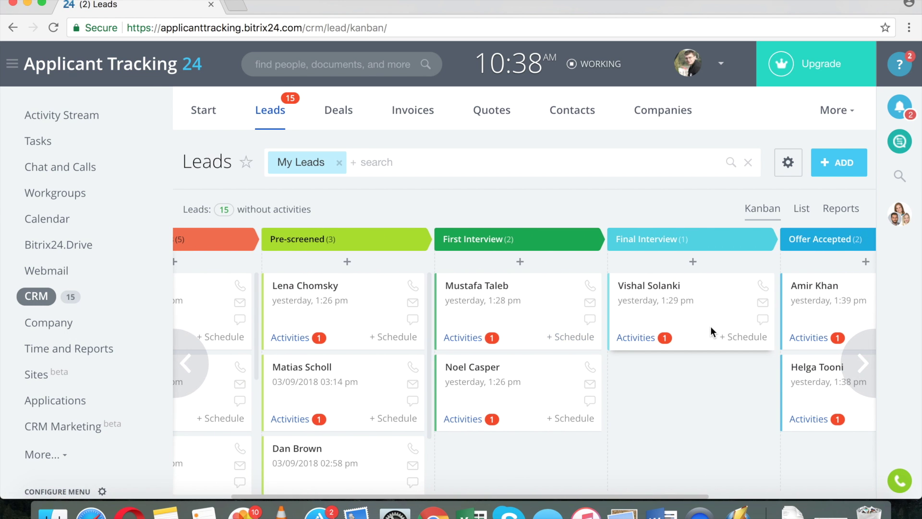
pyautogui.hscroll(-2, 727, 358)
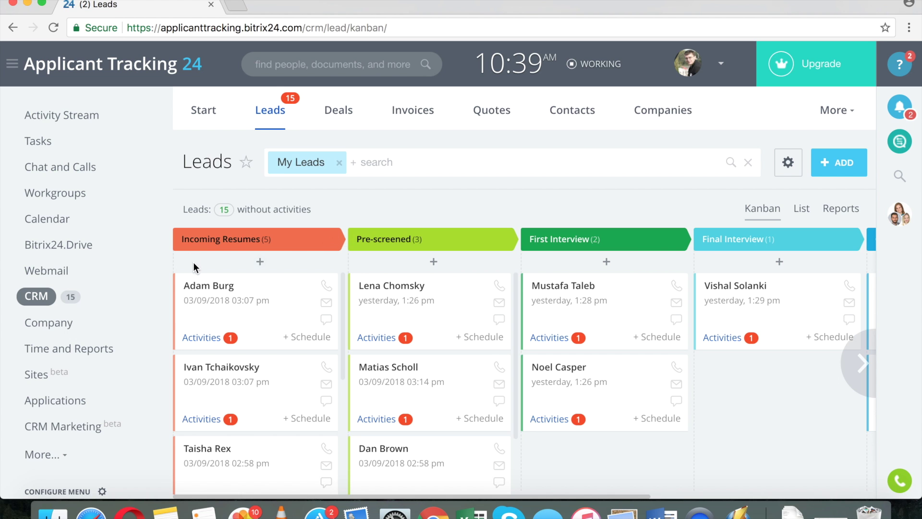
pyautogui.click(260, 262)
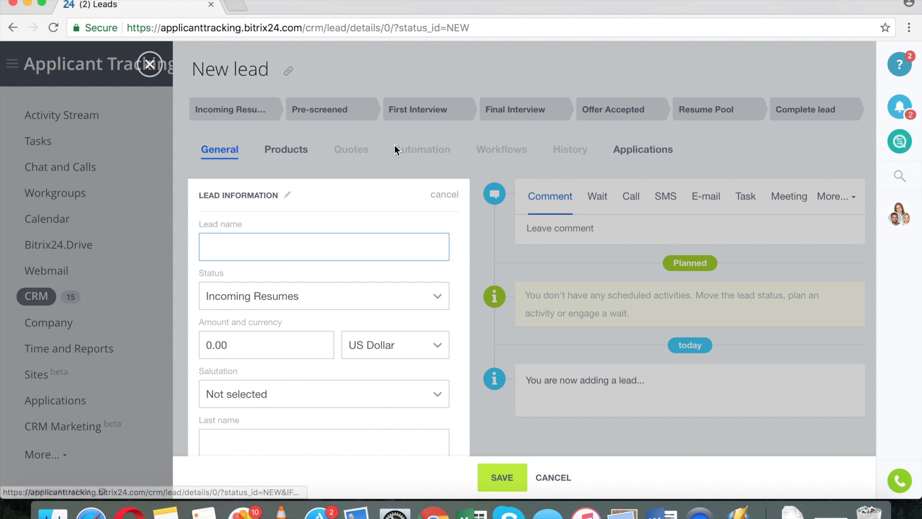
pyautogui.scroll(-5, 353, 329)
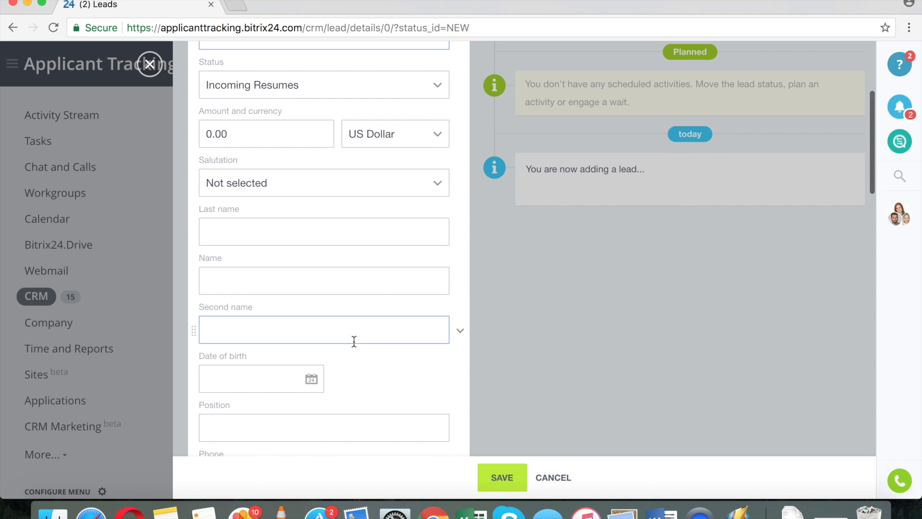
pyautogui.click(149, 66)
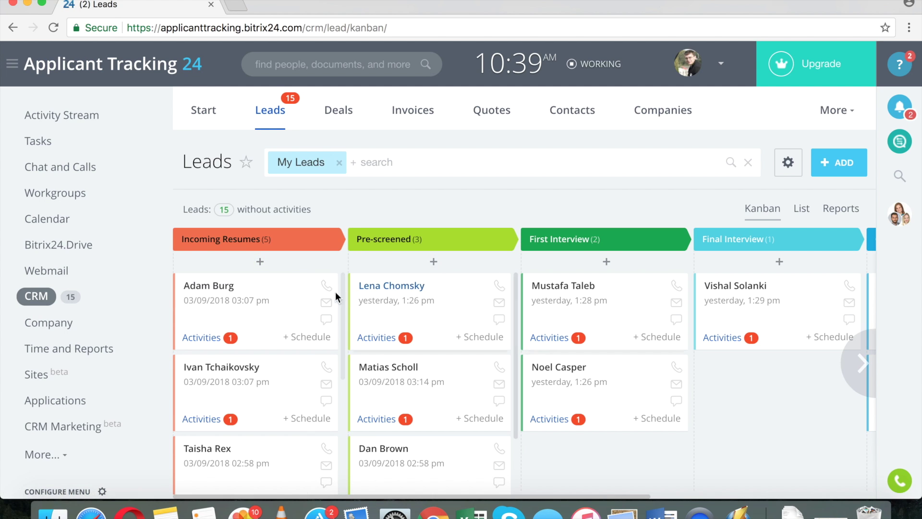
# - Move the top Incoming Resumes lead into First Interview and open the CRM forms page
pyautogui.moveTo(366, 309); pyautogui.dragTo(585, 303)
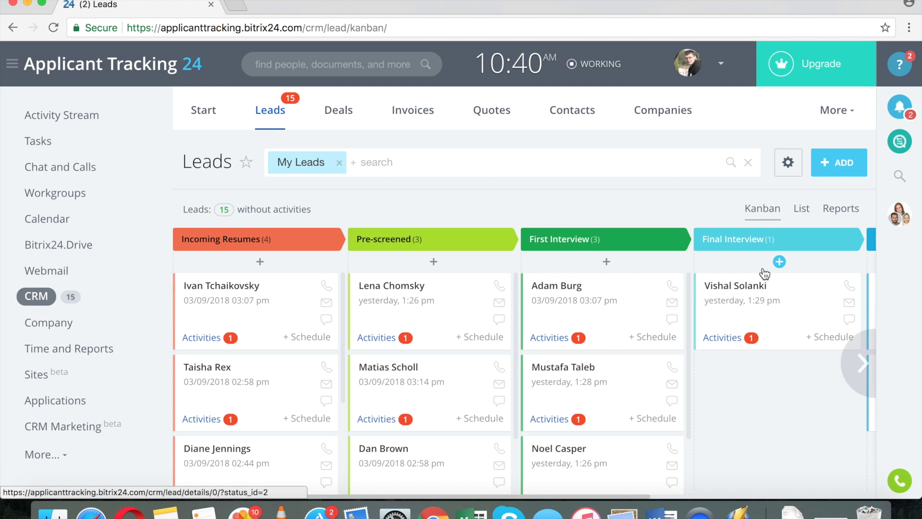
pyautogui.click(838, 110)
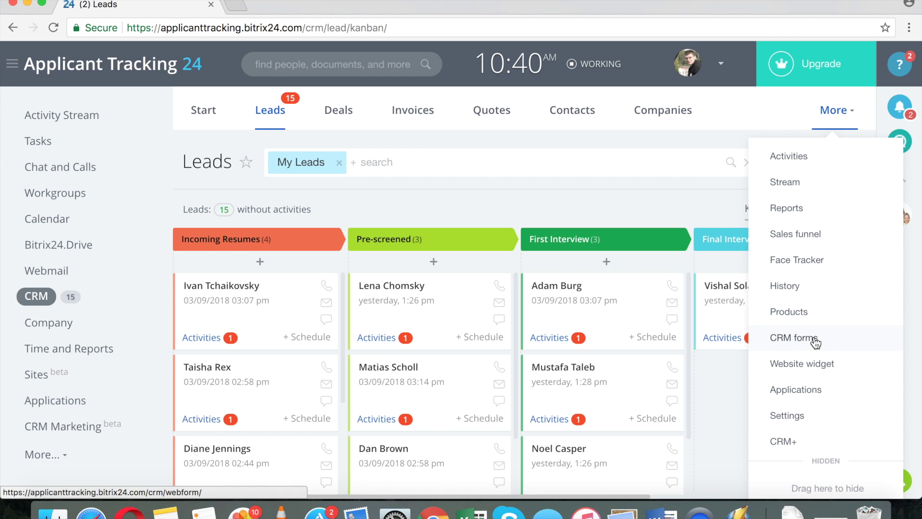
pyautogui.click(793, 338)
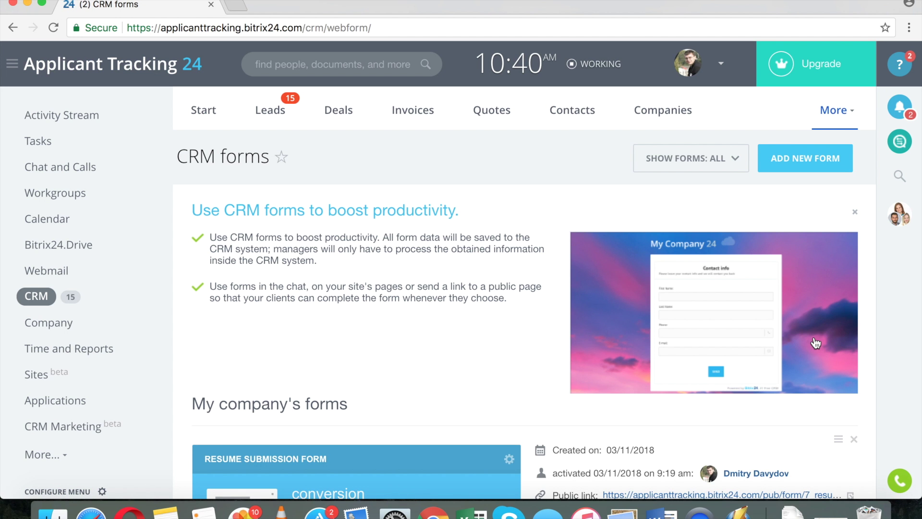
pyautogui.scroll(-3, 509, 285)
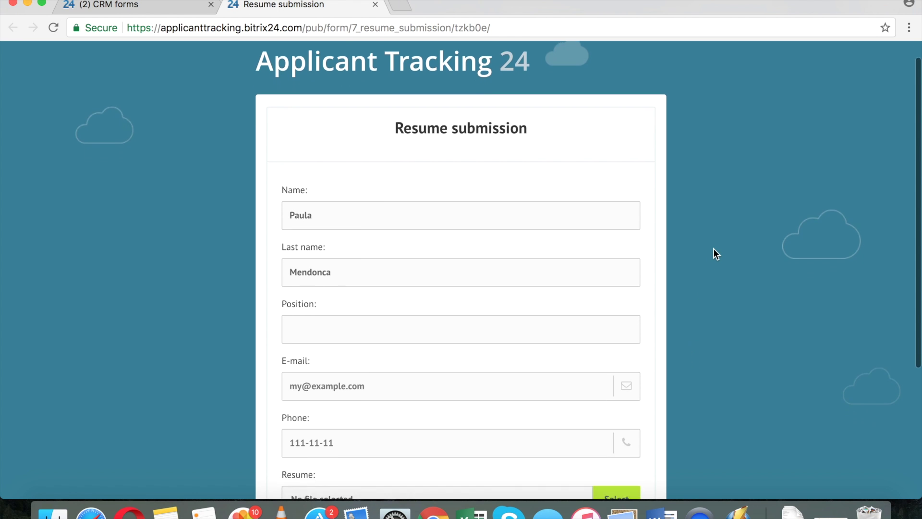
# - Submit the resume form with position 'IT Specialist' and return to the CRM forms page
pyautogui.scroll(2, 526, 151)
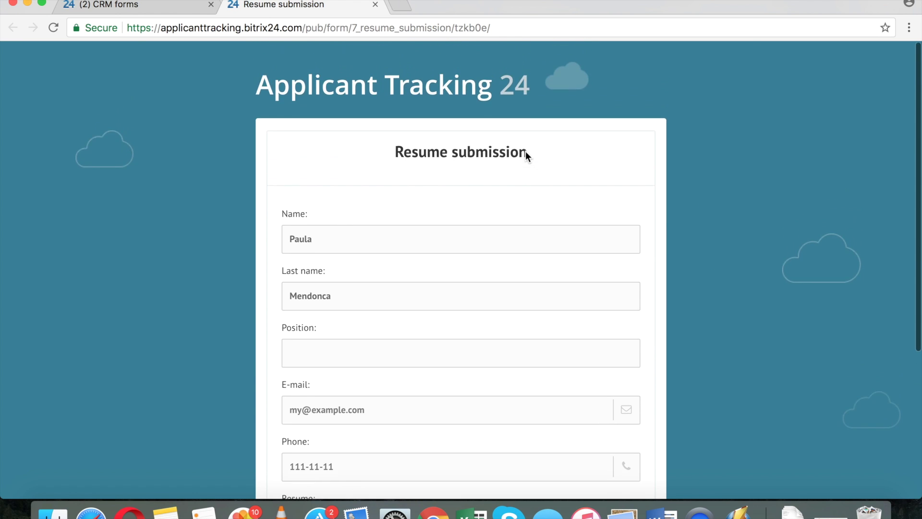
pyautogui.scroll(-4, 491, 199)
pyautogui.scroll(-3, 492, 206)
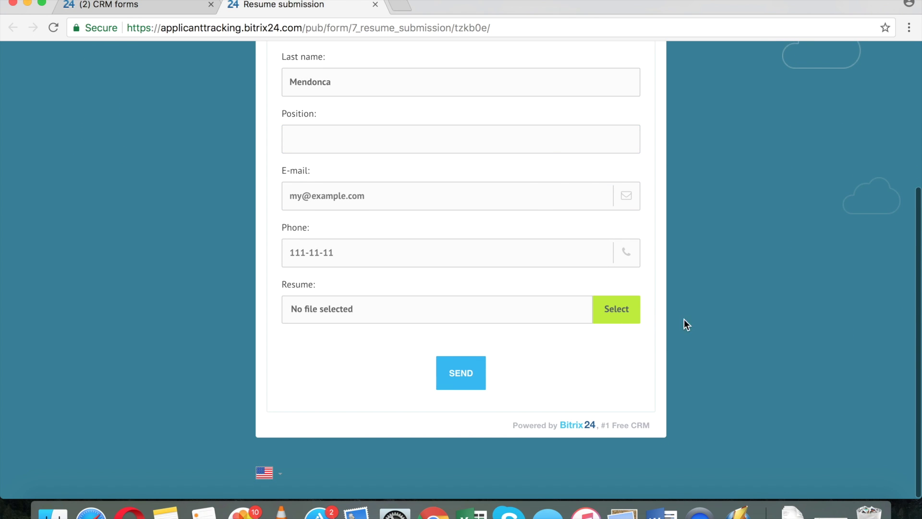
pyautogui.scroll(4, 711, 326)
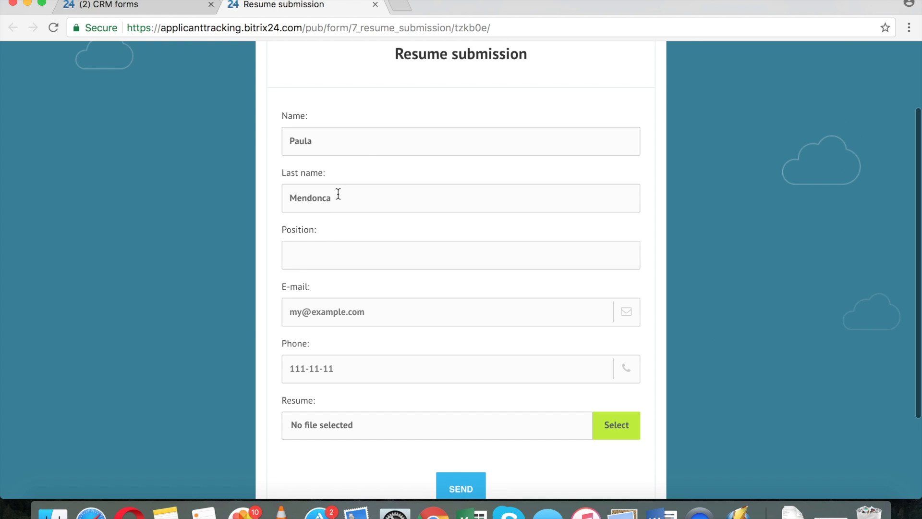
pyautogui.click(331, 251)
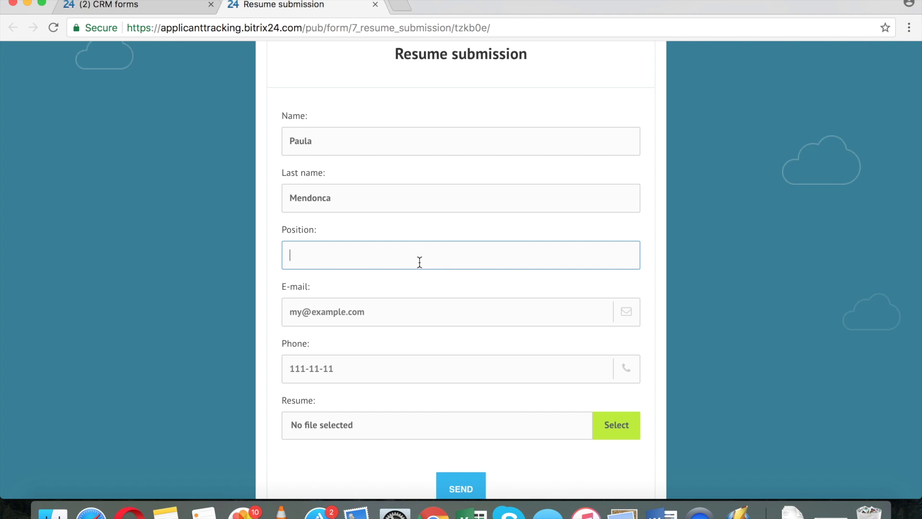
pyautogui.write('IT SPecialist')
pyautogui.press('BackSpace')
pyautogui.press('BackSpace')
pyautogui.press('BackSpace')
pyautogui.press('BackSpace')
pyautogui.press('BackSpace')
pyautogui.press('BackSpace')
pyautogui.press('BackSpace')
pyautogui.press('BackSpace')
pyautogui.press('BackSpace')
pyautogui.write('pec')
pyautogui.press('BackSpace')
pyautogui.press('BackSpace')
pyautogui.press('BackSpace')
pyautogui.write('pecialist')
pyautogui.click(471, 487)
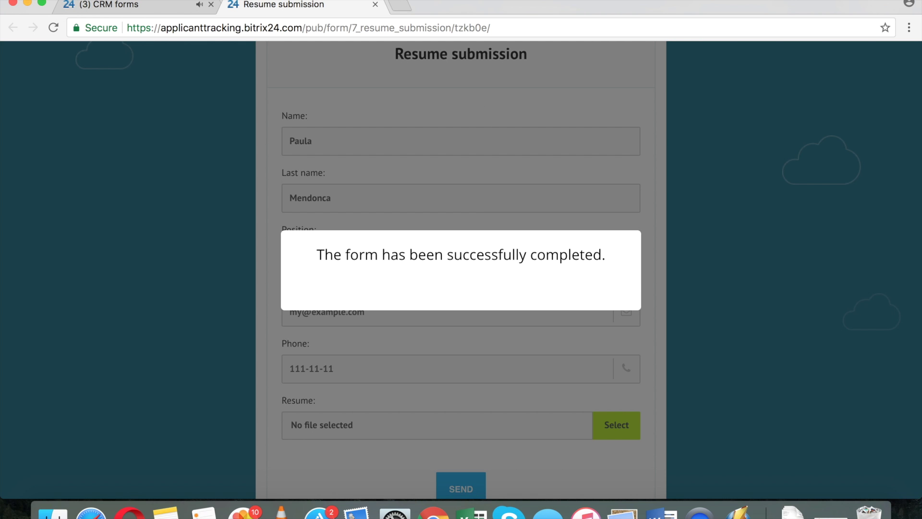
pyautogui.click(117, 5)
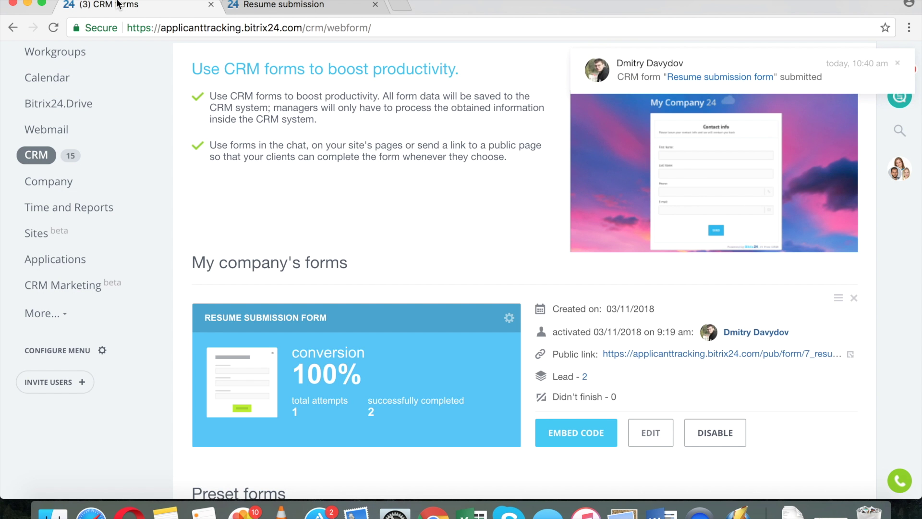
# - Check the Incoming Resumes column on the leads kanban, then return to the Resume submission form
pyautogui.scroll(3, 395, 215)
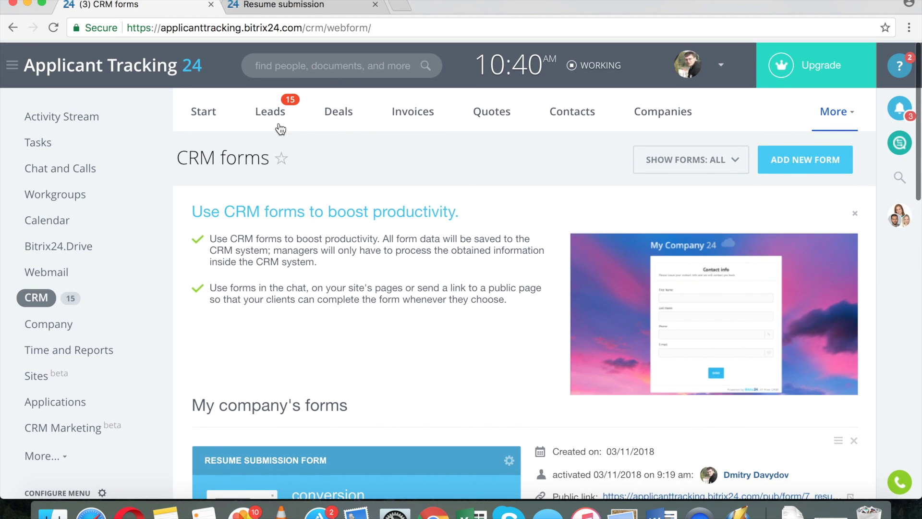
pyautogui.click(271, 112)
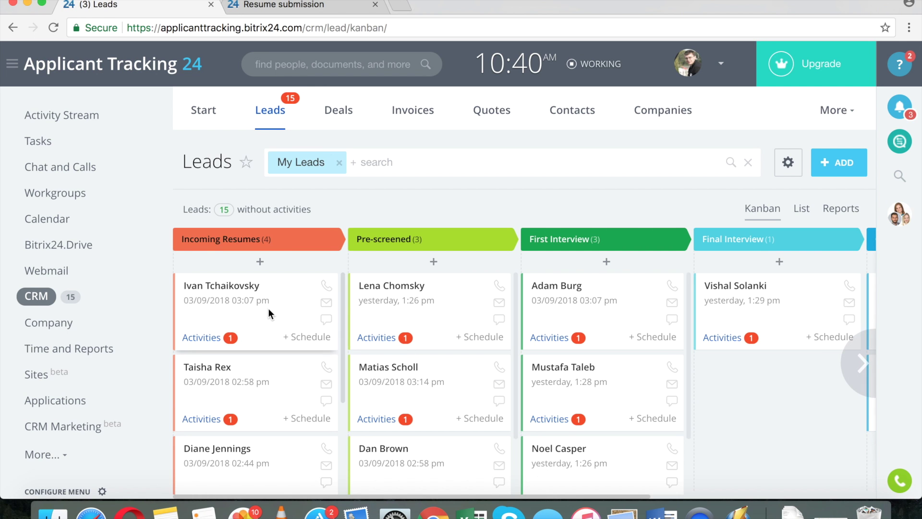
pyautogui.scroll(-5, 268, 307)
pyautogui.scroll(5, 268, 309)
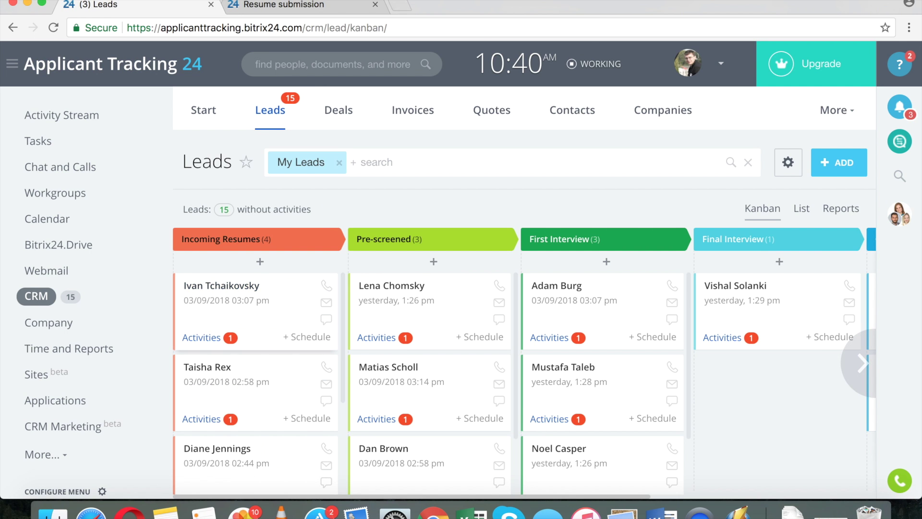
pyautogui.click(338, 6)
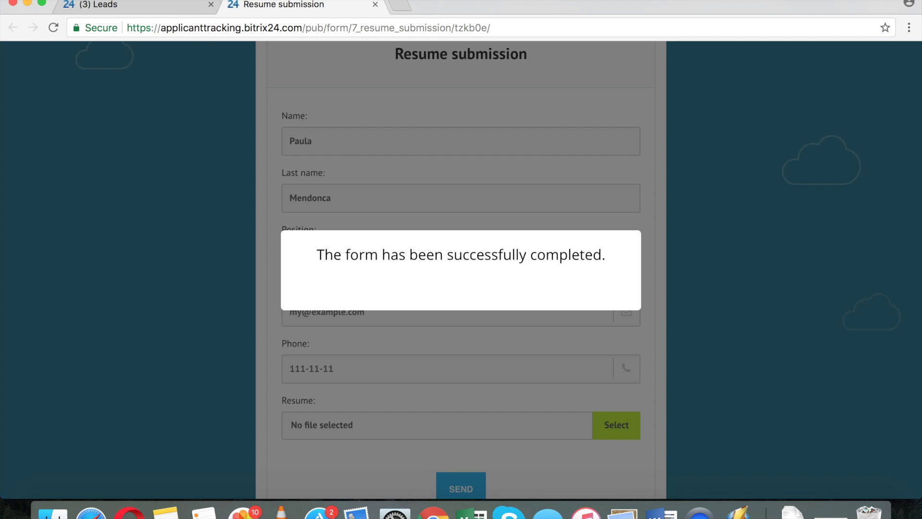
# - Reload the resume form and enter a new applicant's first name
pyautogui.click(50, 30)
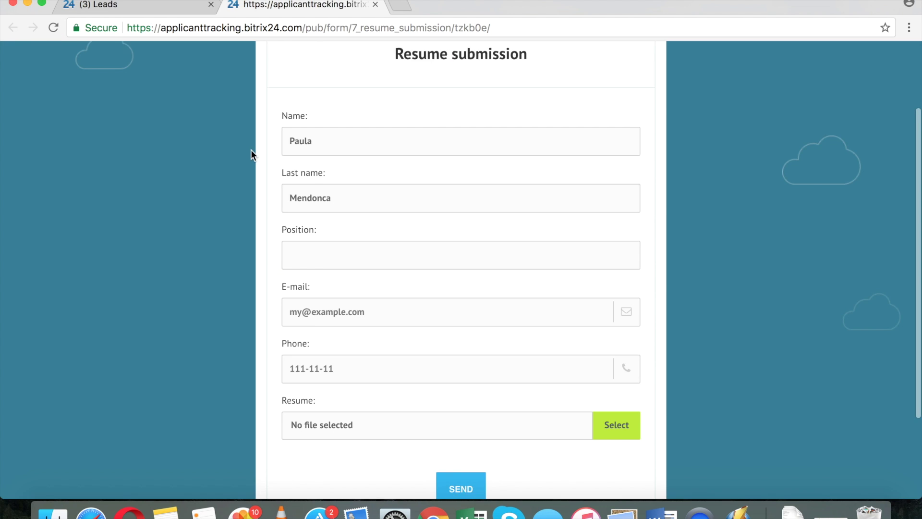
pyautogui.press('BackSpace')
pyautogui.press('BackSpace')
pyautogui.press('BackSpace')
pyautogui.press('BackSpace')
pyautogui.press('BackSpace')
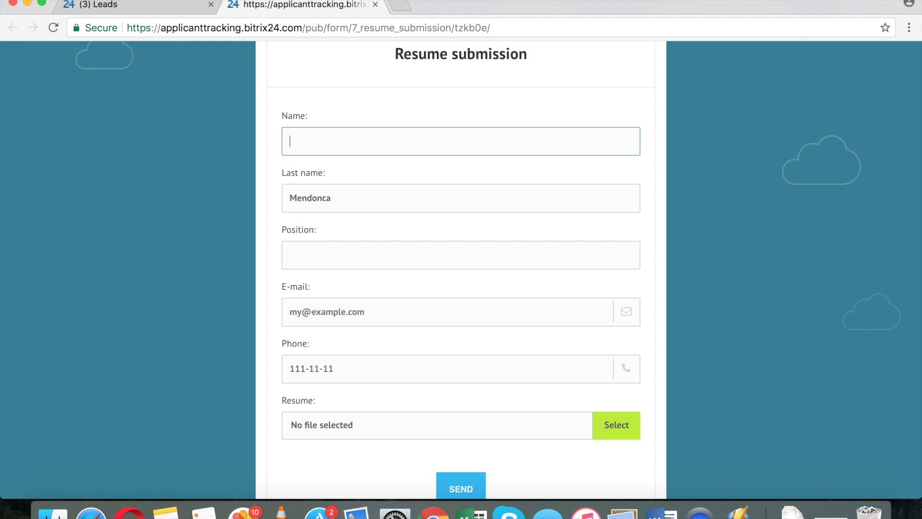
pyautogui.write('John')
pyautogui.click(371, 202)
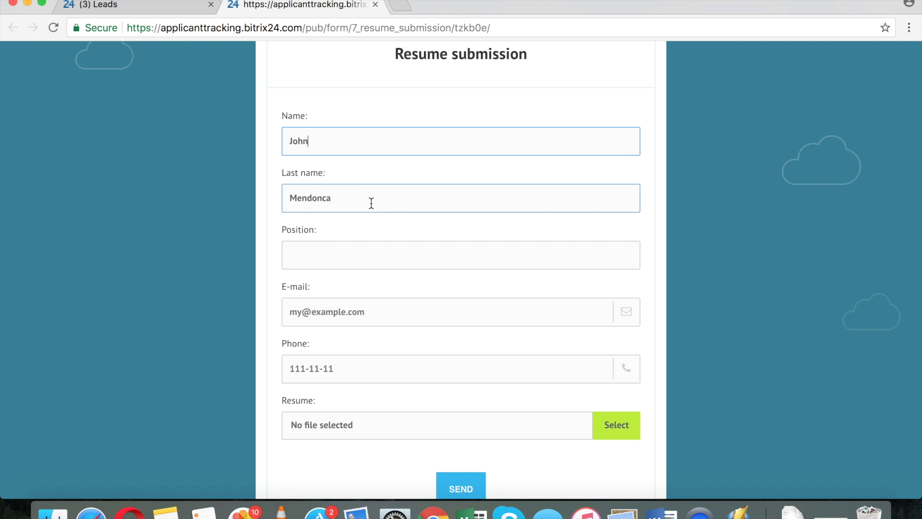
# - Fill the position as 'IT Specialist Jr' and submit the form
pyautogui.click(352, 255)
pyautogui.write('IT')
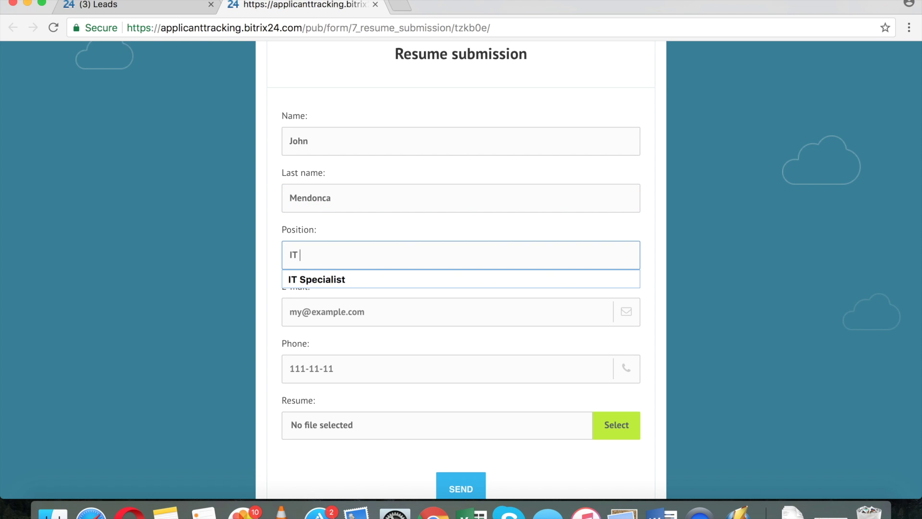
pyautogui.write(' Specialist Jr')
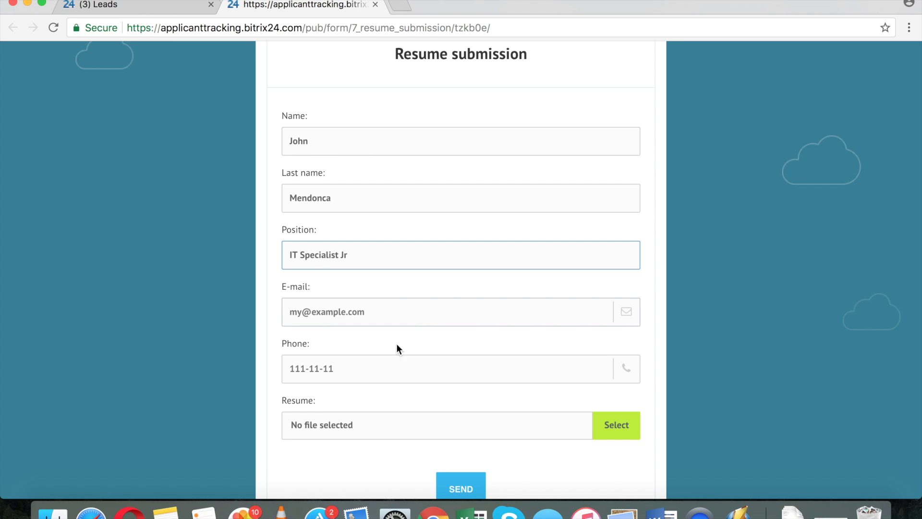
pyautogui.click(382, 316)
pyautogui.click(305, 314)
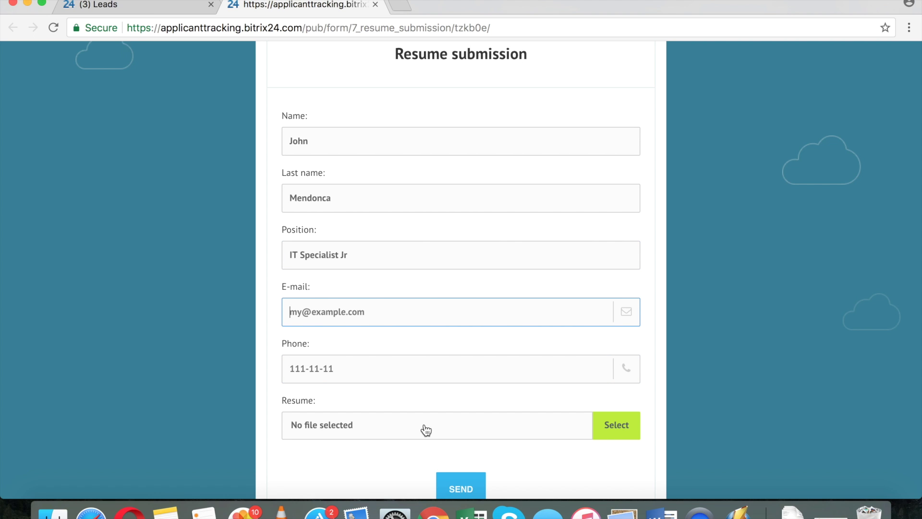
pyautogui.click(468, 482)
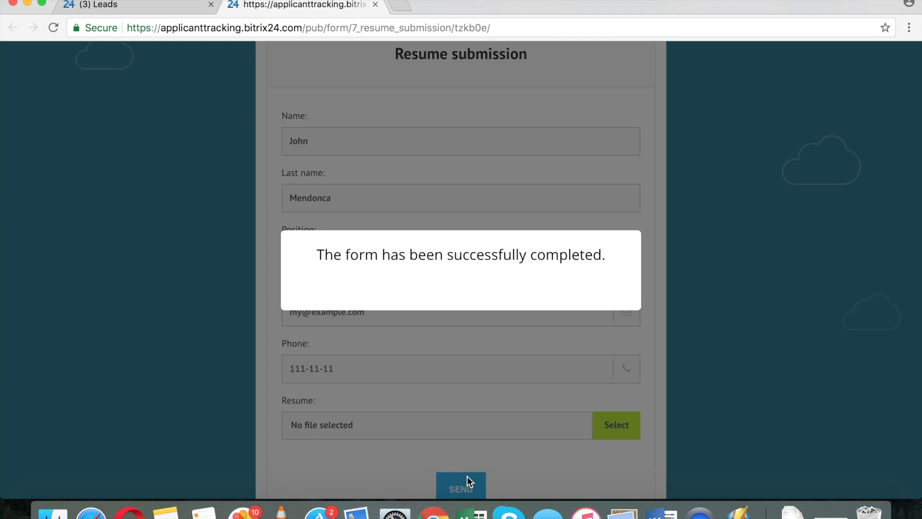
pyautogui.click(133, 5)
# - Reload the leads board, review the new 'Complete CRM form' lead, then open the second Incoming Resumes lead
pyautogui.scroll(-3, 304, 276)
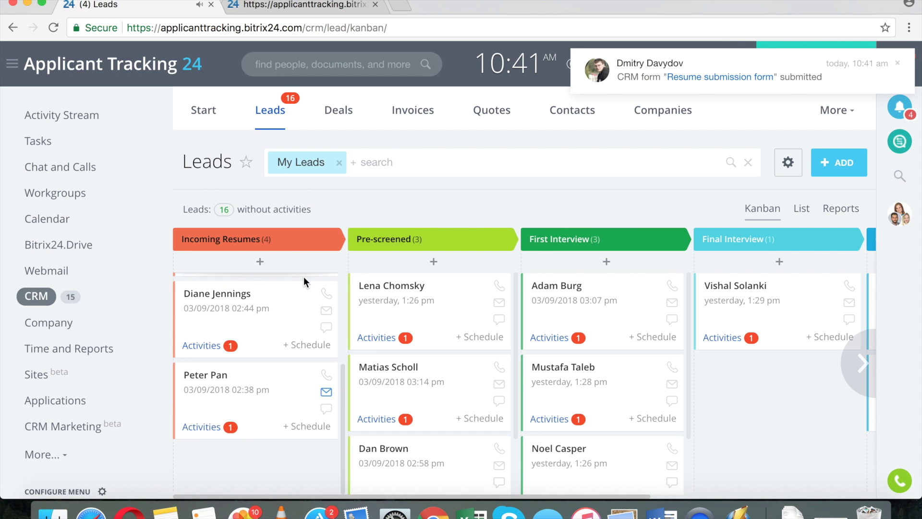
pyautogui.press('super+r')
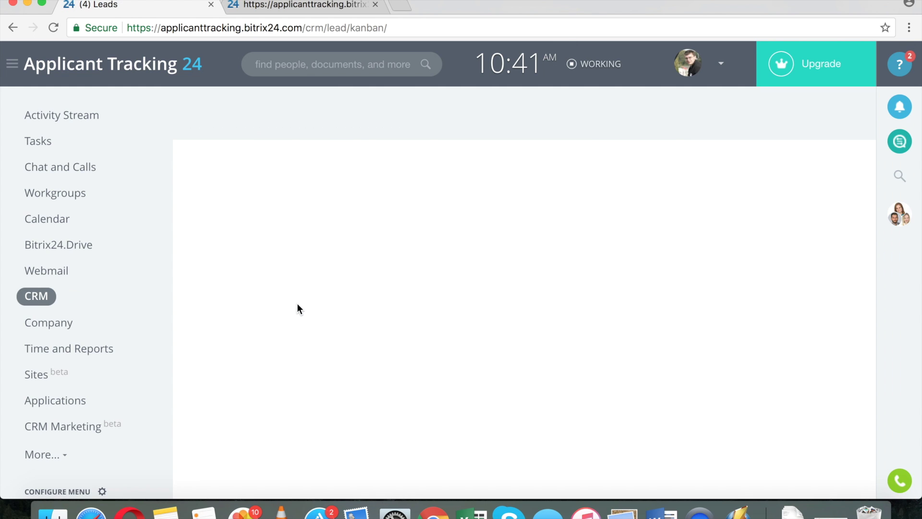
pyautogui.scroll(-1, 281, 329)
pyautogui.scroll(1, 279, 334)
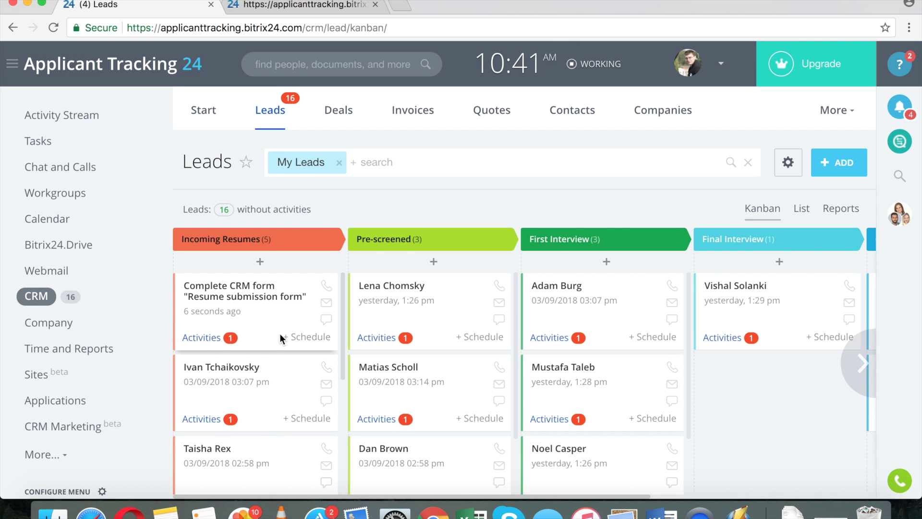
pyautogui.click(239, 290)
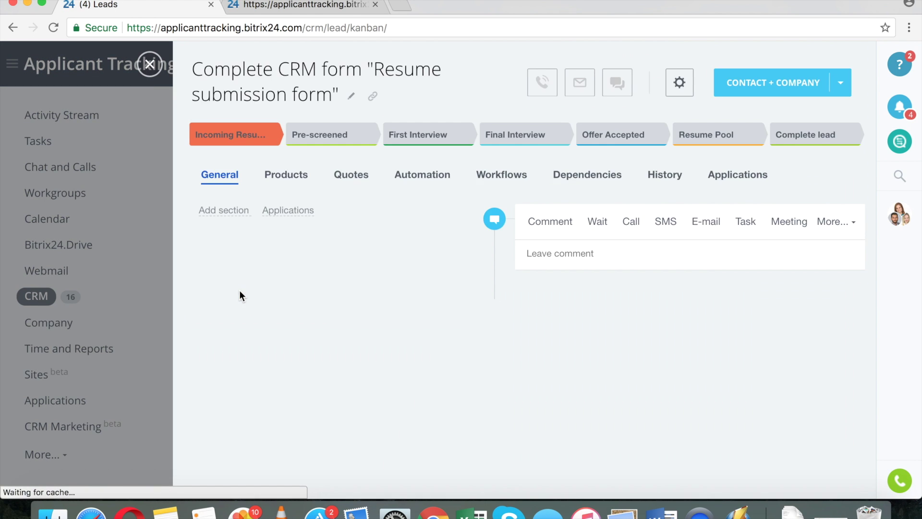
pyautogui.scroll(-5, 373, 295)
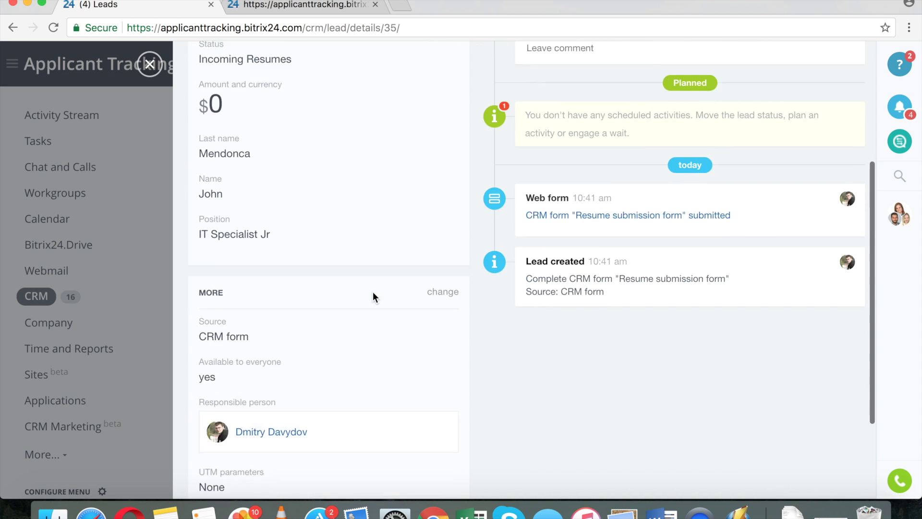
pyautogui.scroll(5, 373, 296)
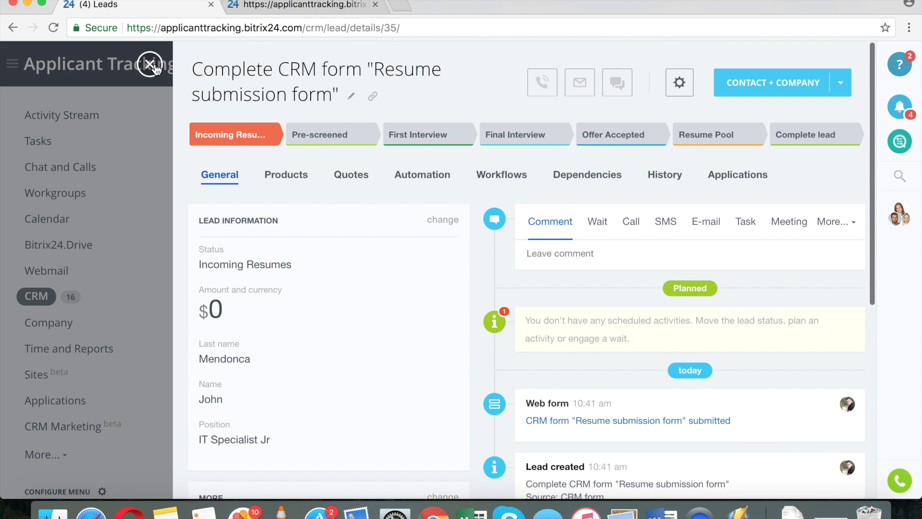
pyautogui.click(149, 65)
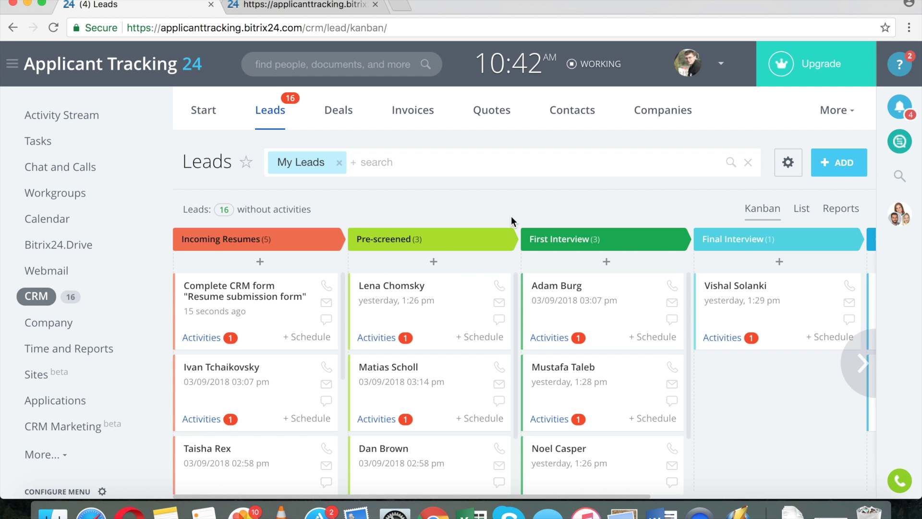
pyautogui.click(251, 368)
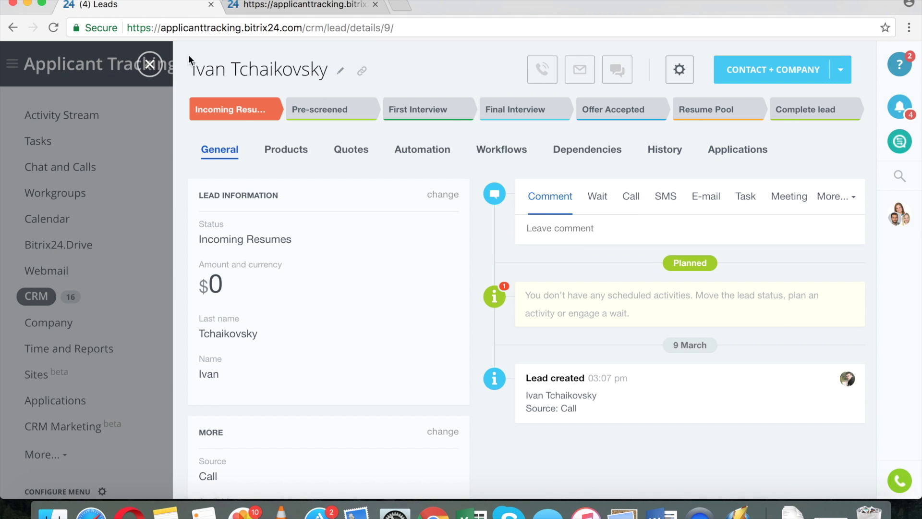
# - Reopen the lead card and open its stage Automation settings for editing
pyautogui.click(150, 64)
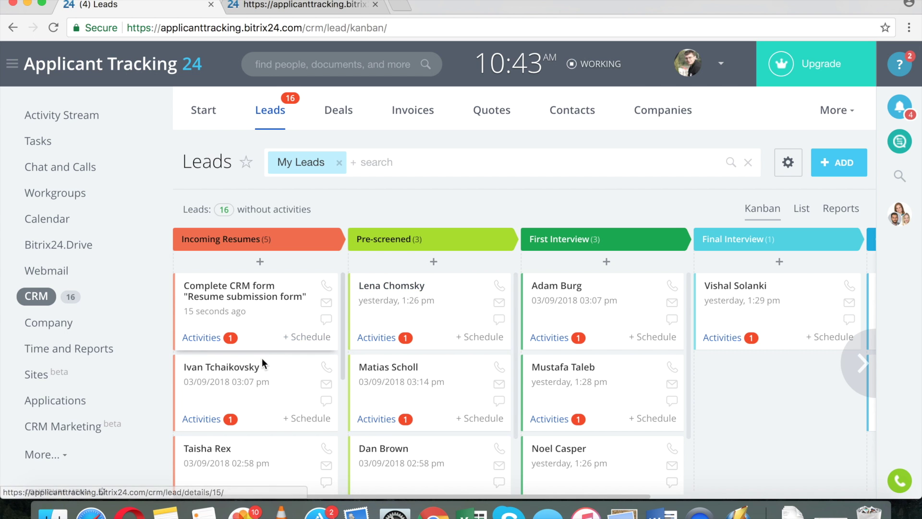
pyautogui.click(243, 368)
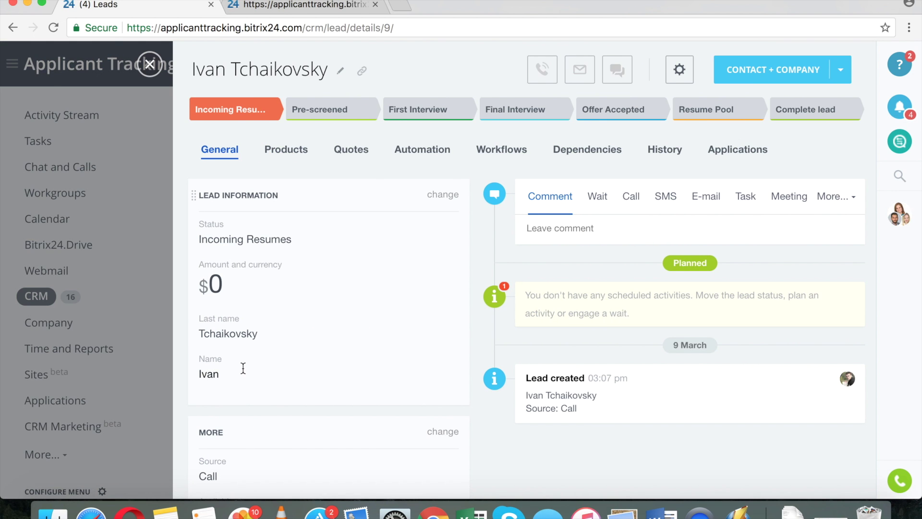
pyautogui.click(423, 151)
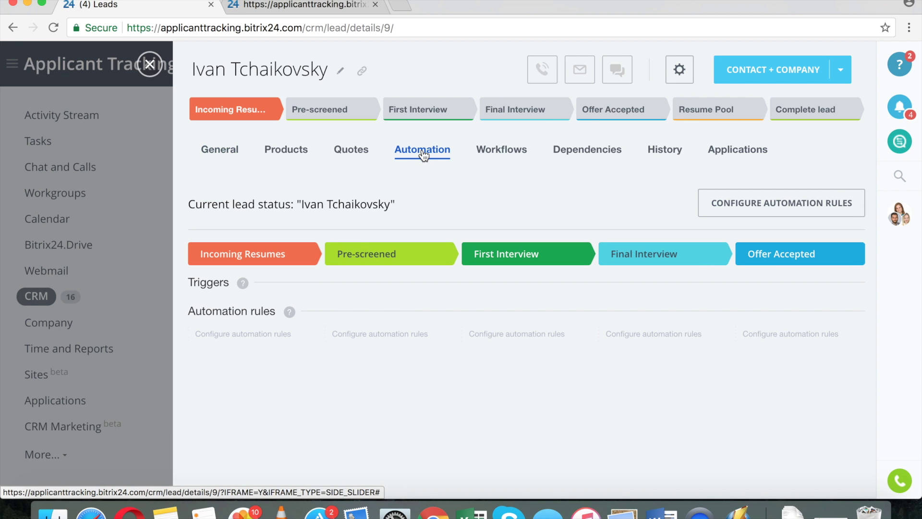
pyautogui.click(793, 206)
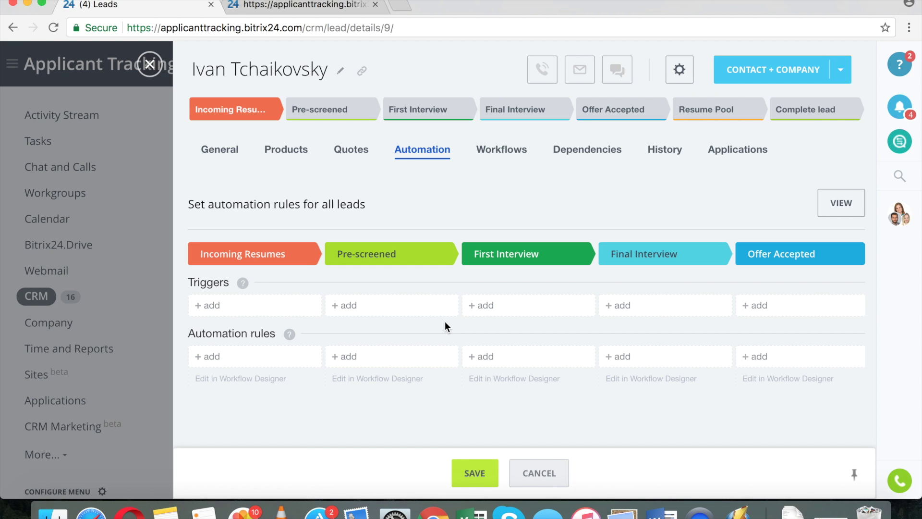
# - Add a Client communications > Send email rule under Incoming Resumes
pyautogui.click(215, 361)
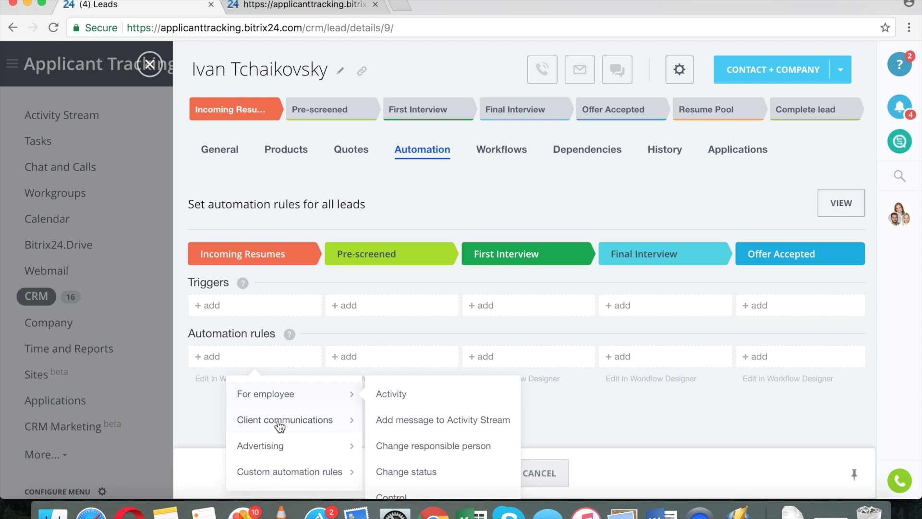
pyautogui.moveTo(289, 423)
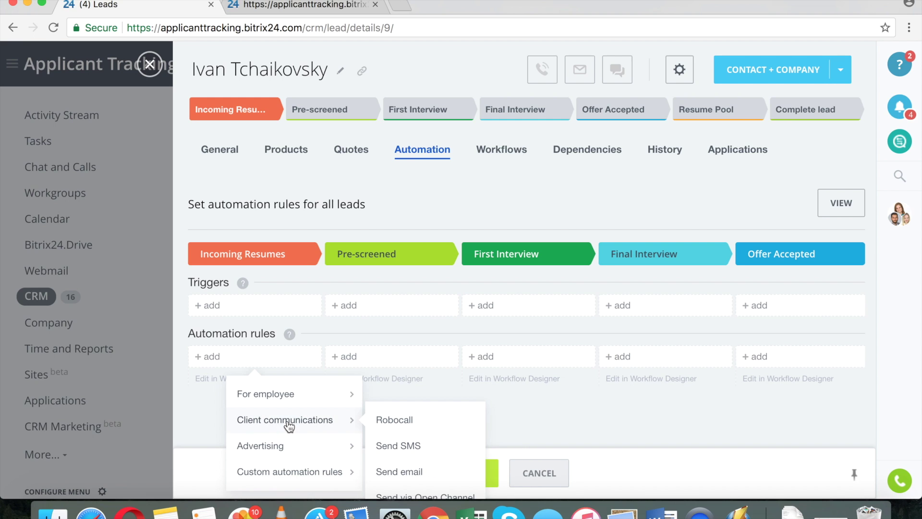
pyautogui.click(421, 473)
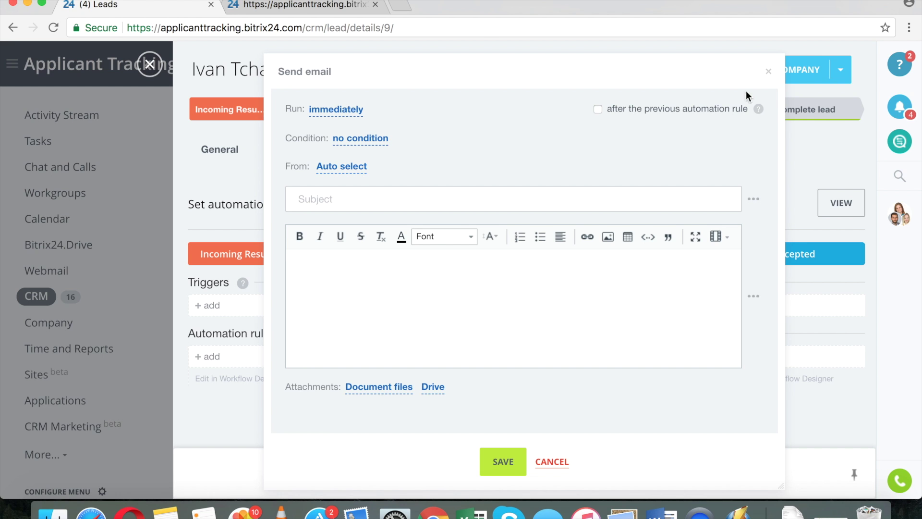
# - Discard the Incoming Resumes email rule and start a Send email rule on Pre-screened
pyautogui.click(769, 71)
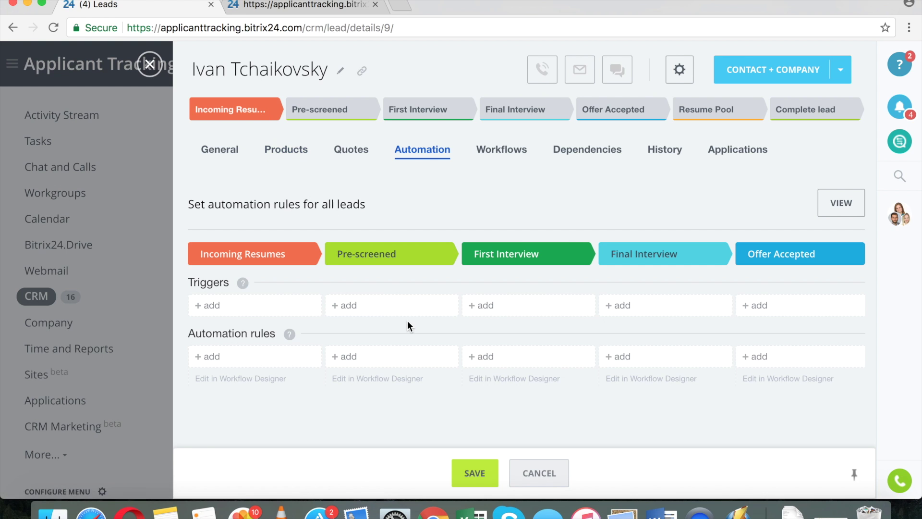
pyautogui.click(356, 312)
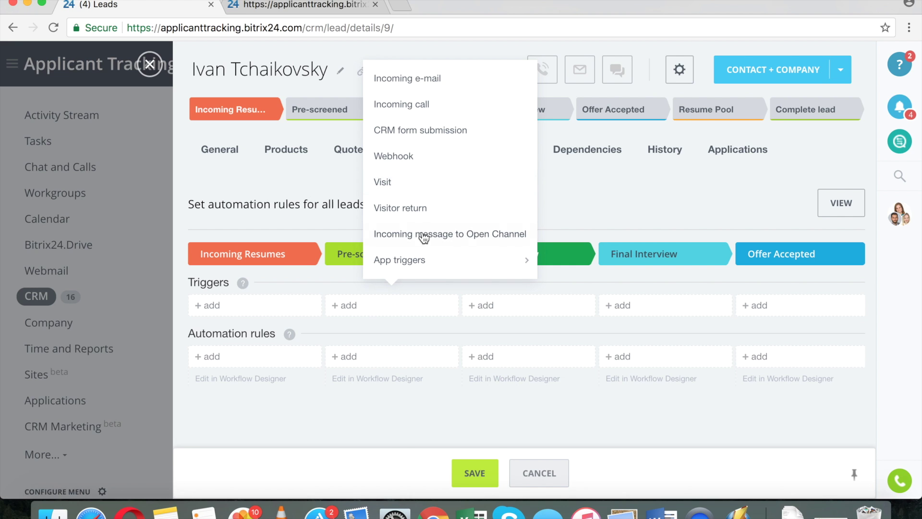
pyautogui.click(350, 356)
pyautogui.moveTo(410, 392)
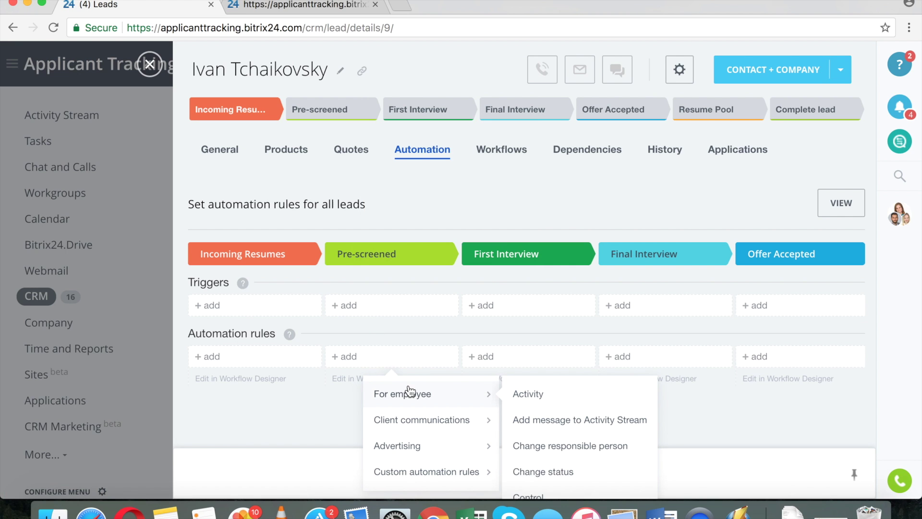
pyautogui.moveTo(428, 422)
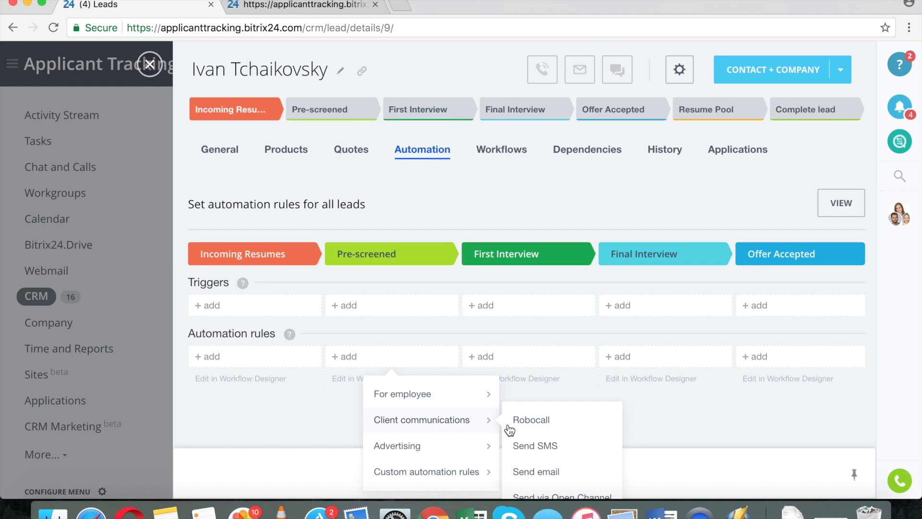
pyautogui.scroll(-1, 530, 444)
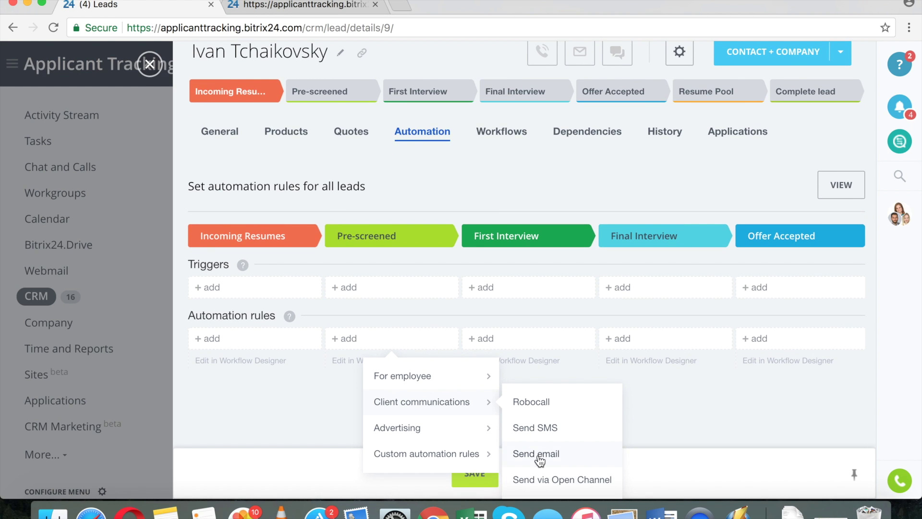
pyautogui.click(537, 454)
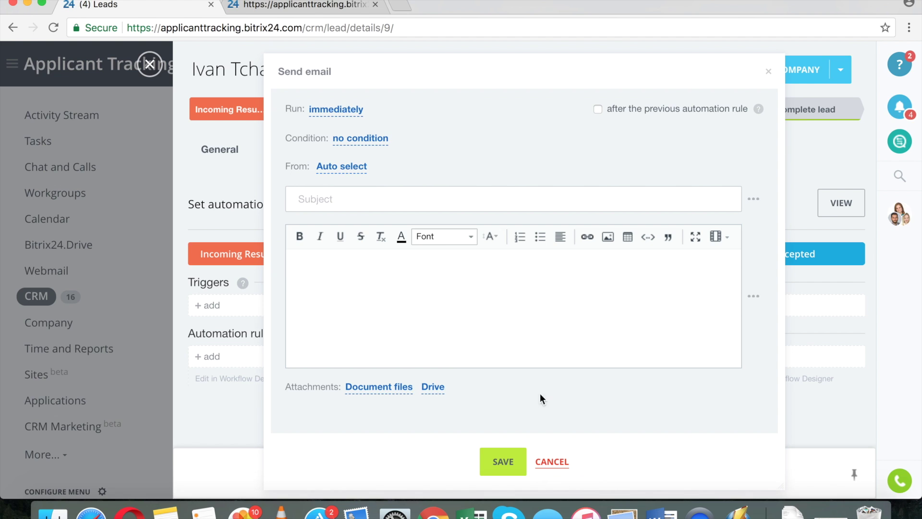
# - Give the email subject 'Sorry' and body 'You were rejected', then save the rules
pyautogui.click(371, 199)
pyautogui.write('Sorry')
pyautogui.click(432, 289)
pyautogui.write('You were r')
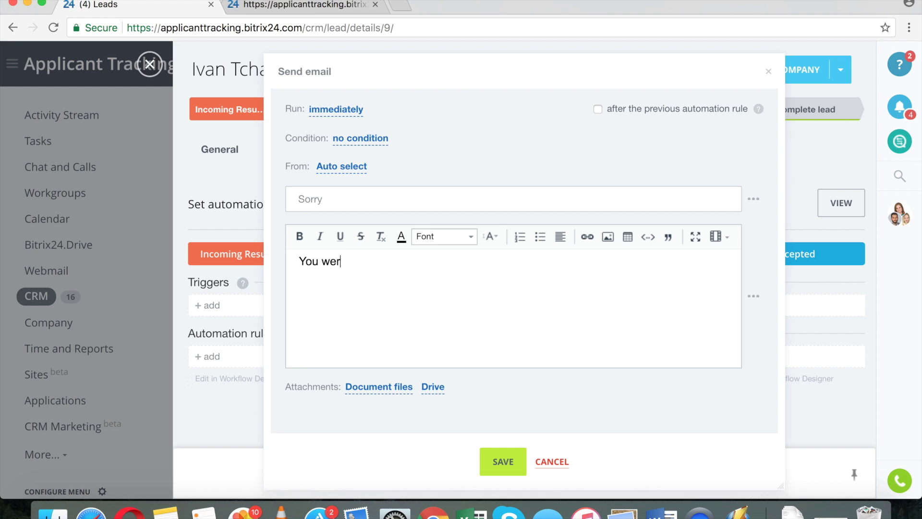
pyautogui.write('ejected')
pyautogui.click(505, 468)
pyautogui.click(475, 473)
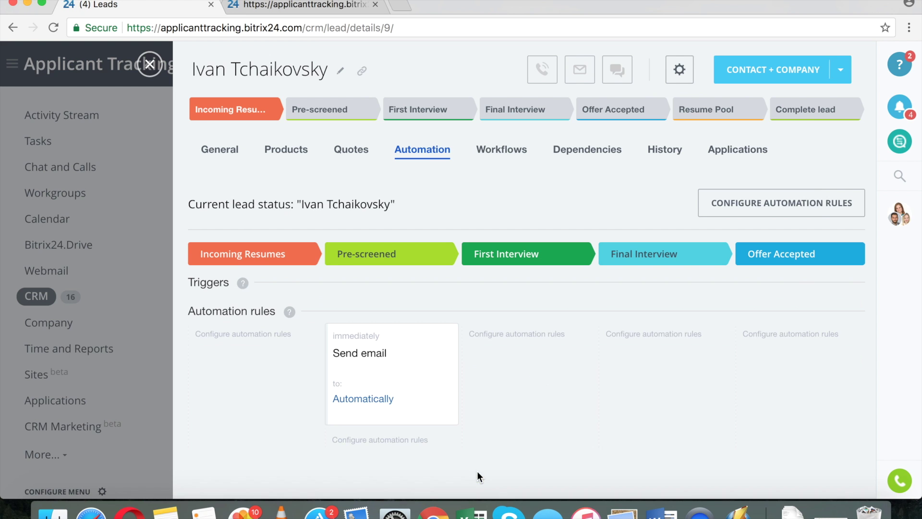
# - Close the lead, drag a candidate card into Pre-screened (now 4 leads), and open another Incoming Resumes lead
pyautogui.click(150, 64)
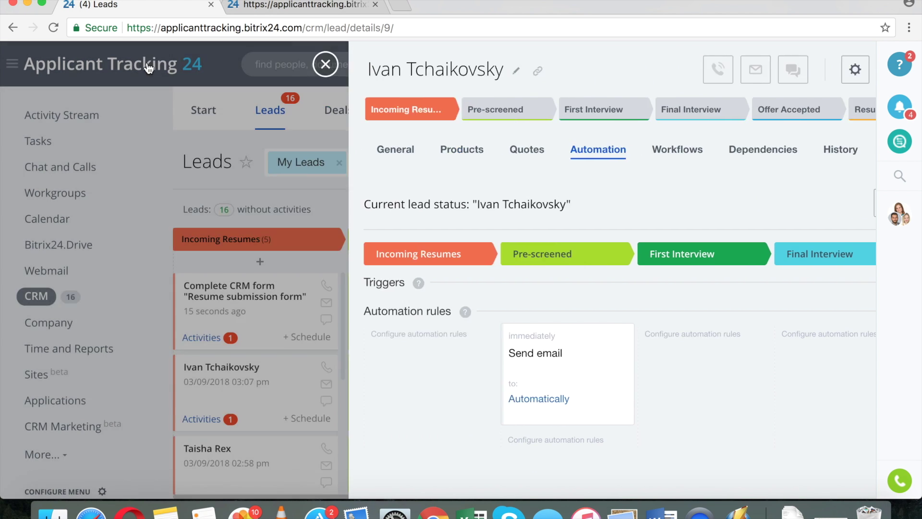
pyautogui.scroll(-4, 222, 373)
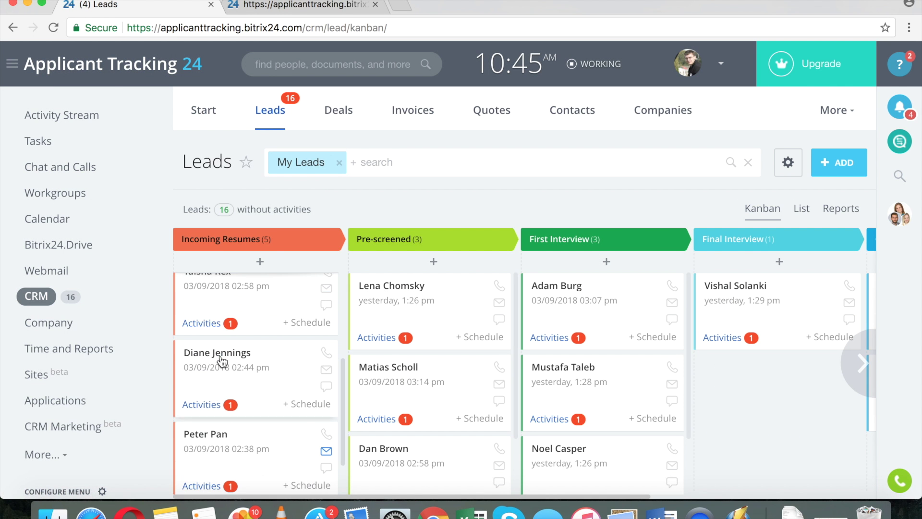
pyautogui.scroll(1, 222, 373)
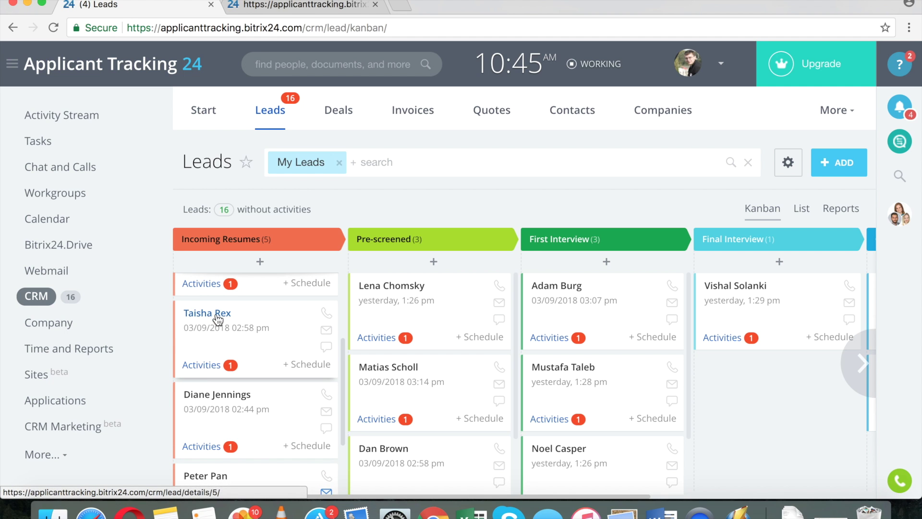
pyautogui.click(217, 316)
pyautogui.moveTo(217, 316); pyautogui.dragTo(403, 315)
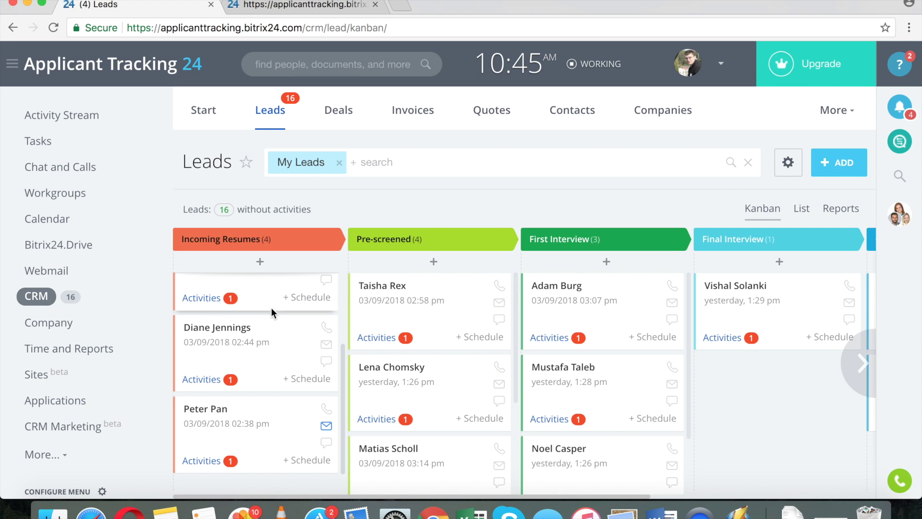
pyautogui.click(204, 329)
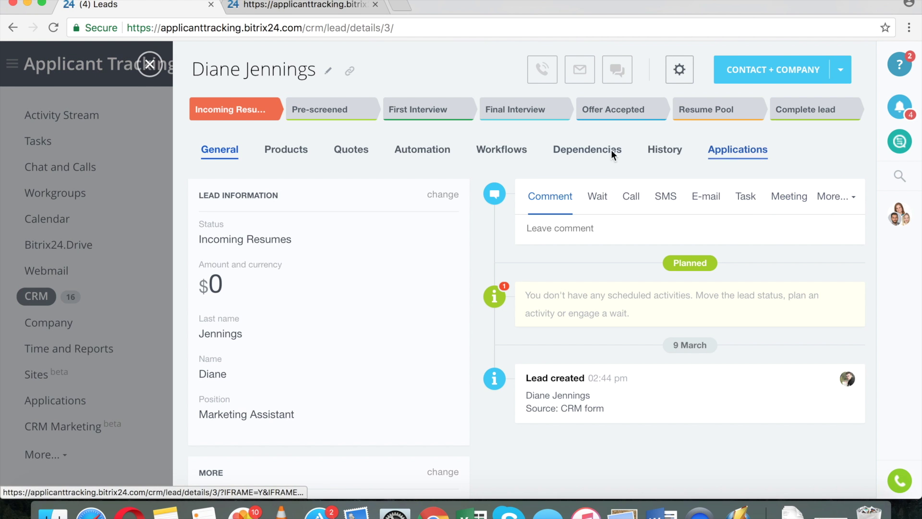
# - From the lead's automation rules, add a Client communications 'Send SMS to client' rule under Final Interview
pyautogui.click(445, 152)
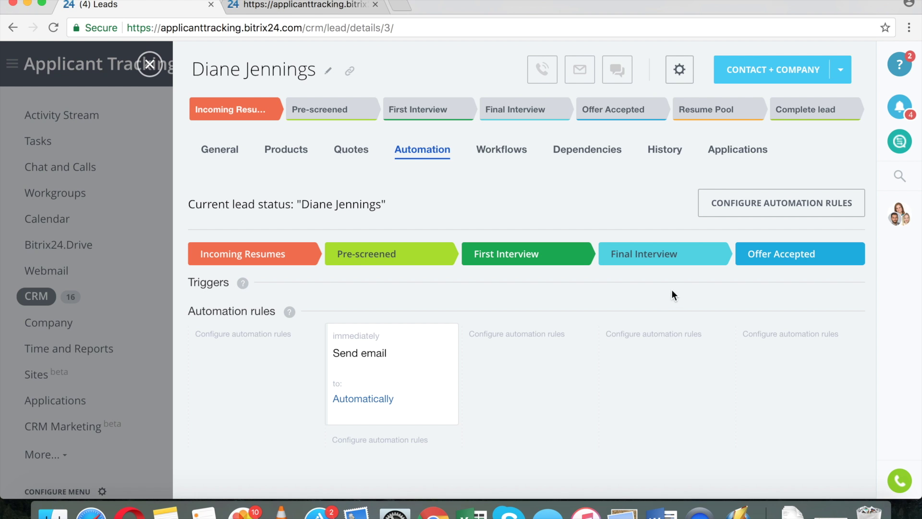
pyautogui.click(812, 201)
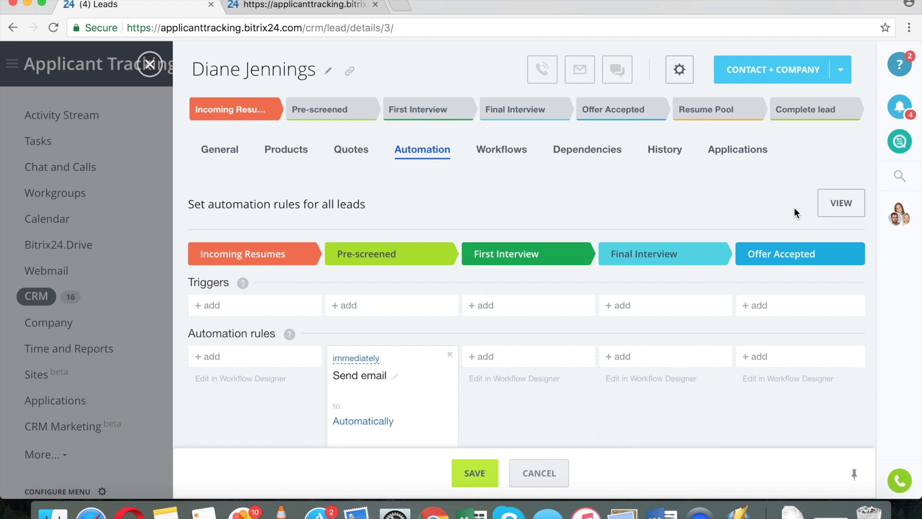
pyautogui.scroll(-2, 722, 310)
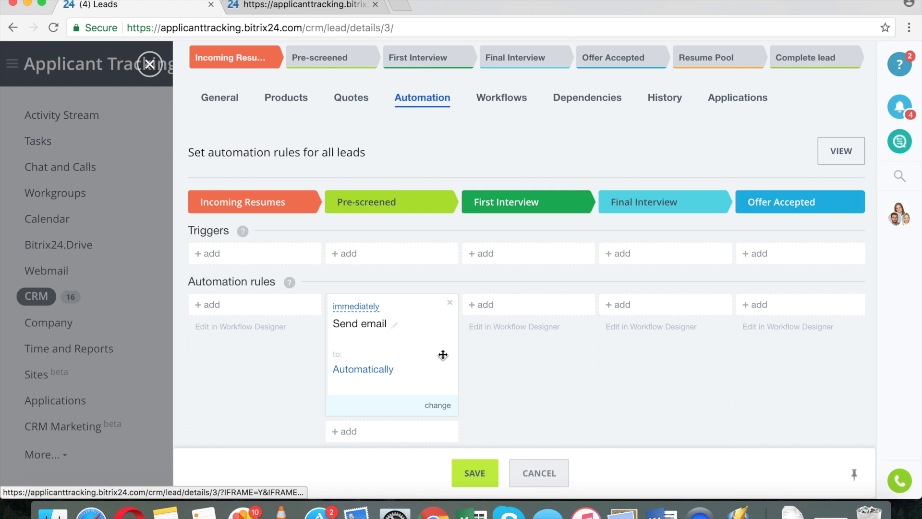
pyautogui.click(629, 307)
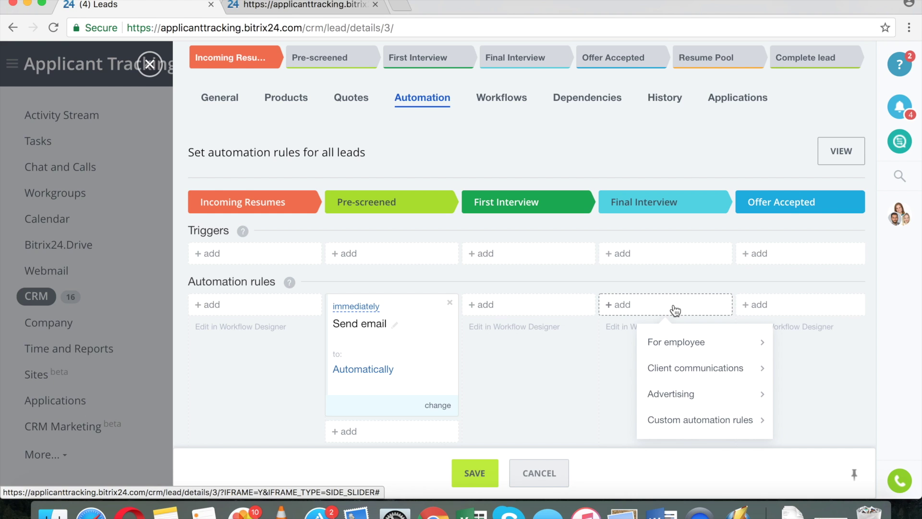
pyautogui.moveTo(692, 370)
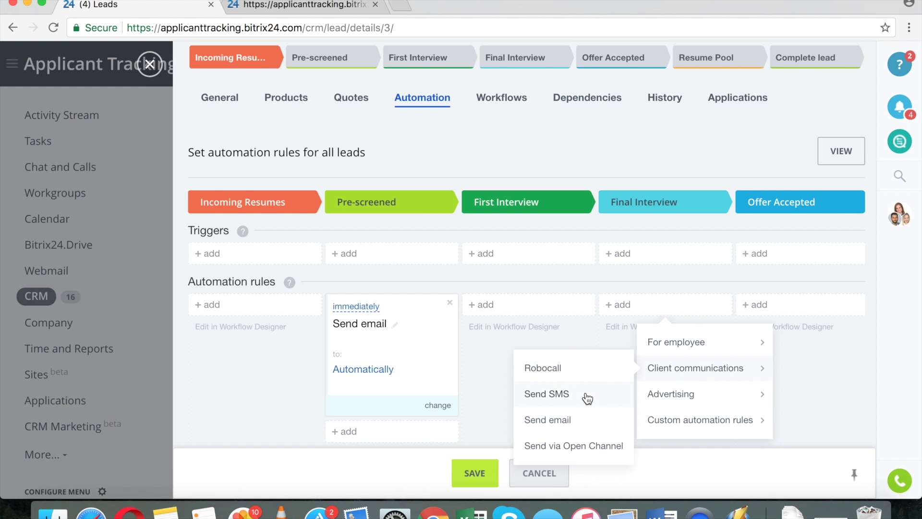
pyautogui.click(548, 394)
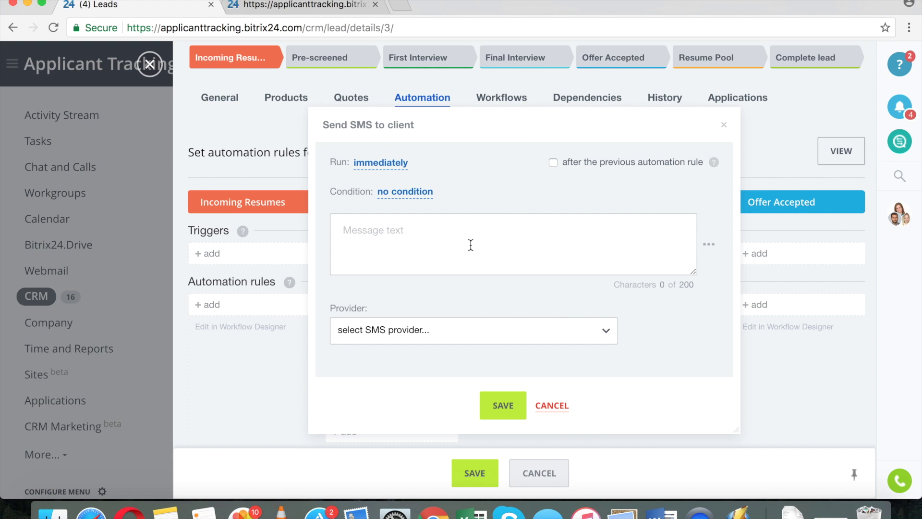
# - Review the SMS provider list, then close the Send SMS to client rule without saving
pyautogui.click(601, 339)
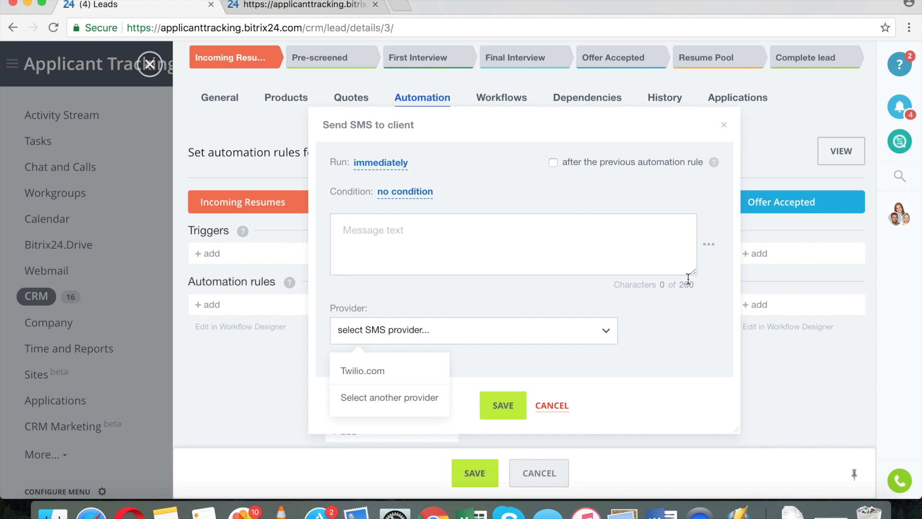
pyautogui.click(728, 125)
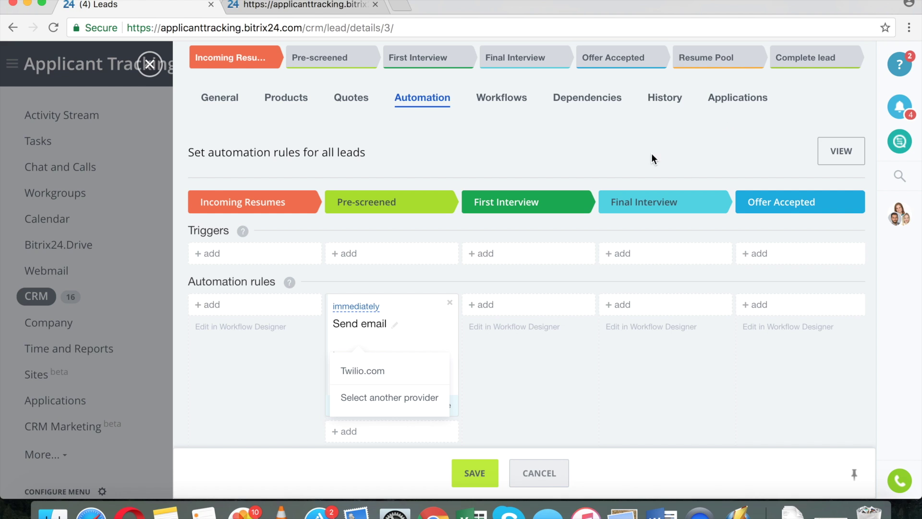
# - Delete the Pre-screened Send email rule, dismiss the Incoming Resumes rule-type menu, and return to the kanban
pyautogui.click(575, 351)
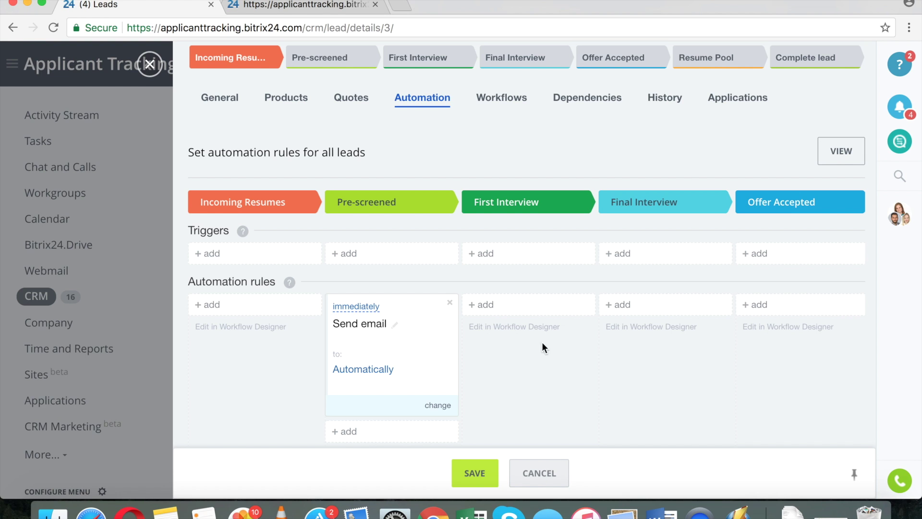
pyautogui.click(449, 303)
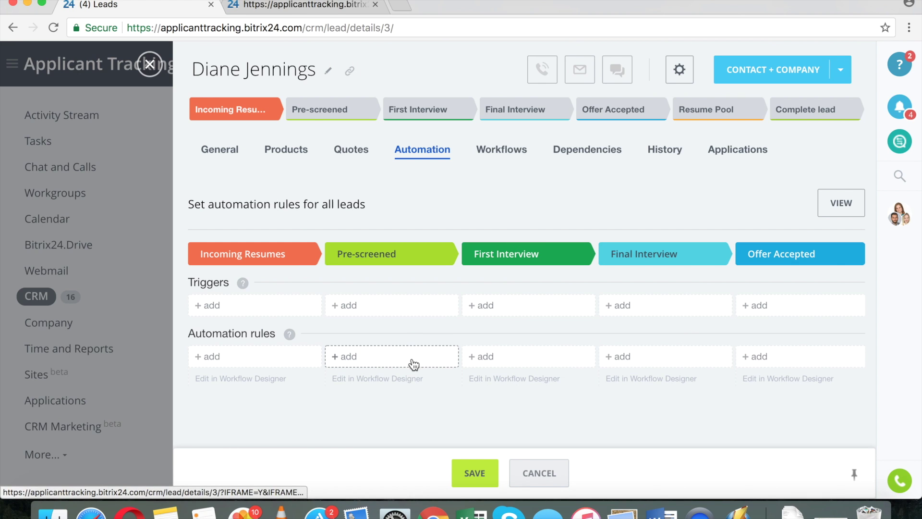
pyautogui.click(221, 362)
pyautogui.moveTo(305, 392)
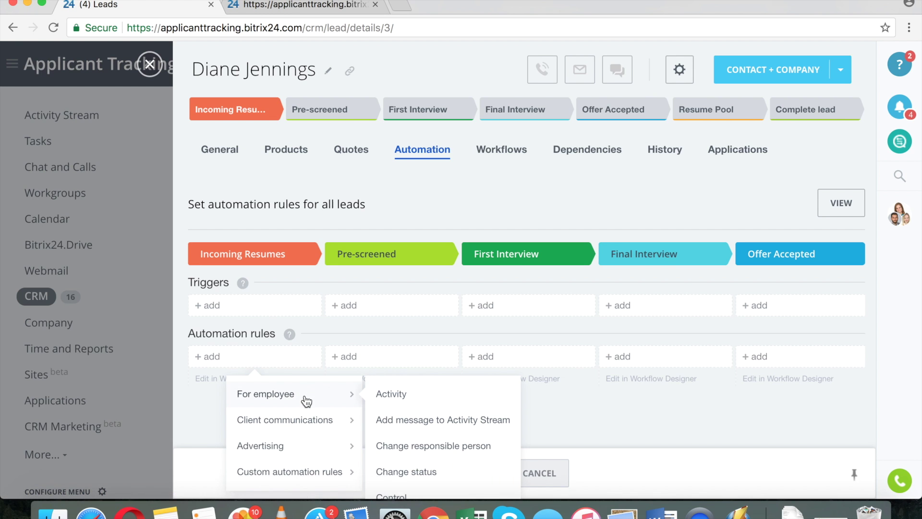
pyautogui.scroll(-3, 303, 400)
pyautogui.click(690, 390)
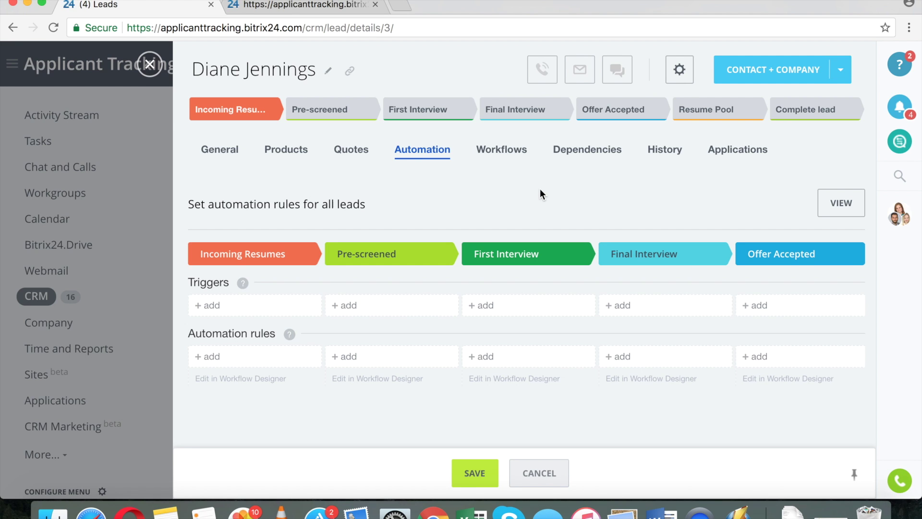
pyautogui.click(151, 64)
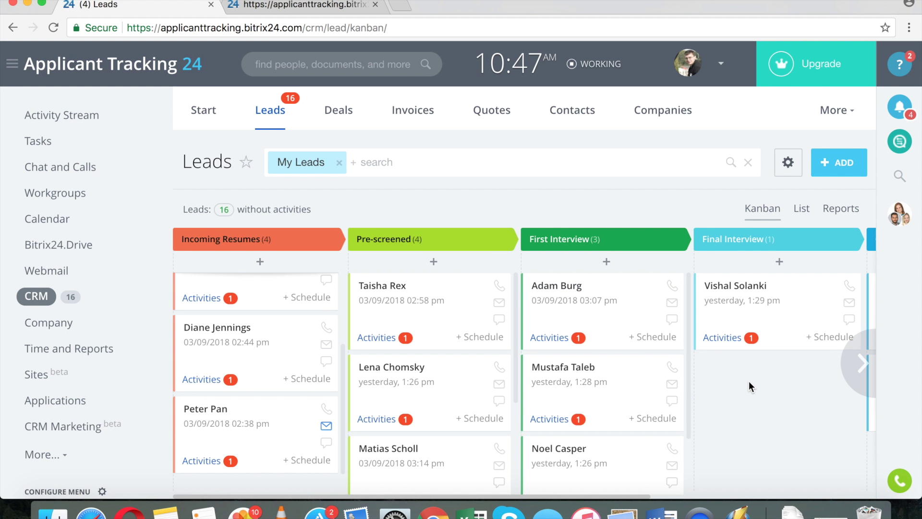
# - Scroll through the Leads kanban board, then choose CRM Marketing in the left menu
pyautogui.scroll(-5, 749, 383)
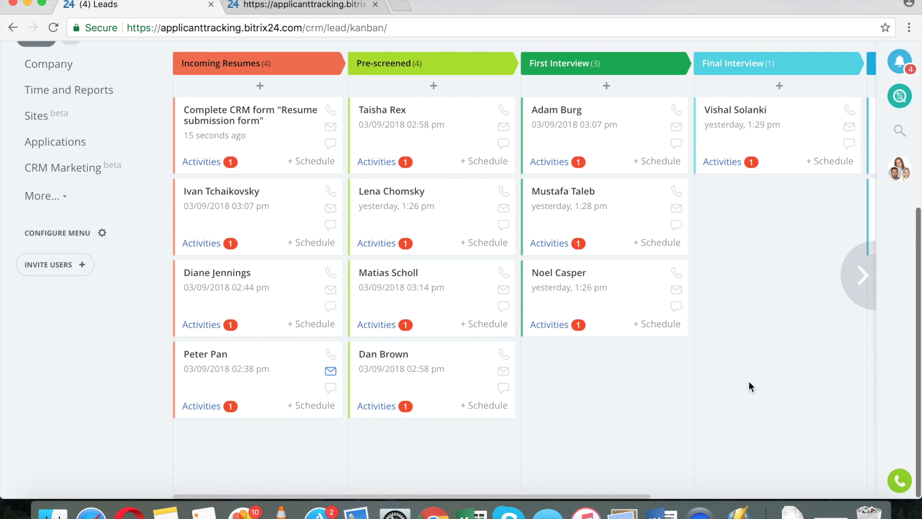
pyautogui.scroll(3, 787, 361)
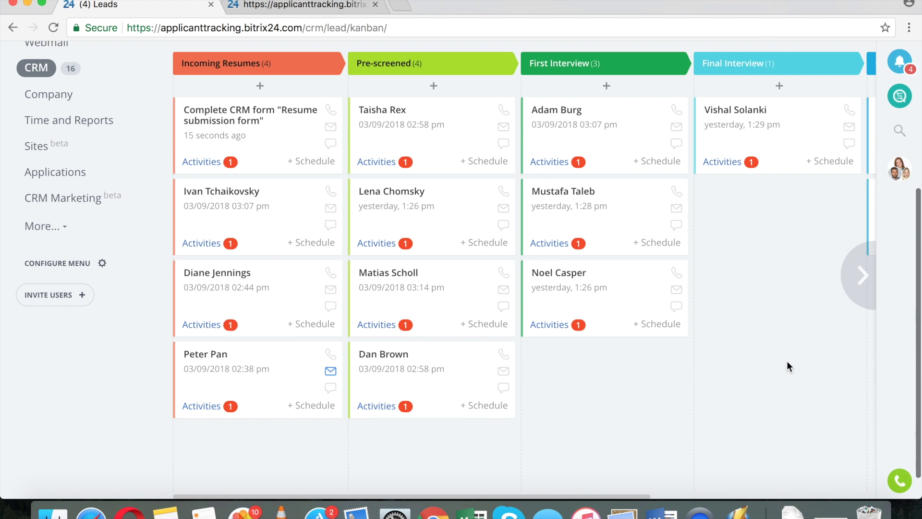
pyautogui.scroll(3, 787, 362)
pyautogui.scroll(-2, 787, 361)
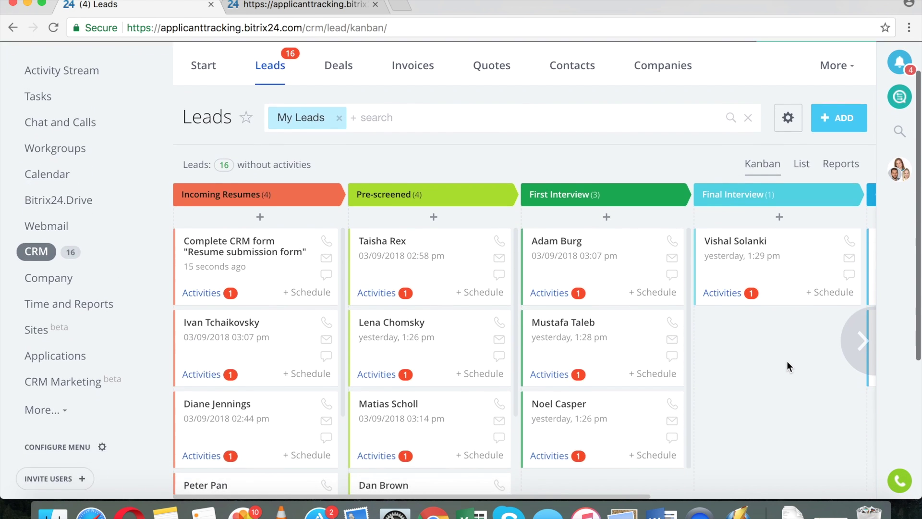
pyautogui.scroll(-1, 786, 361)
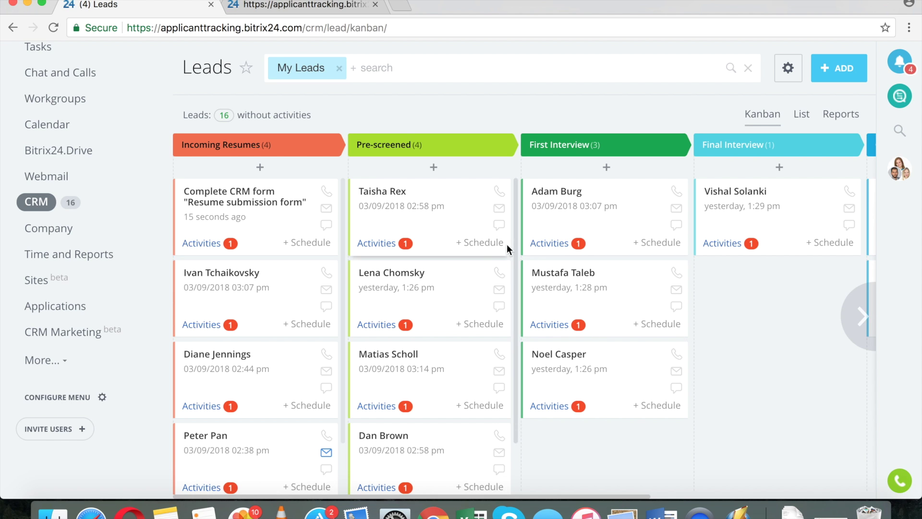
pyautogui.click(79, 336)
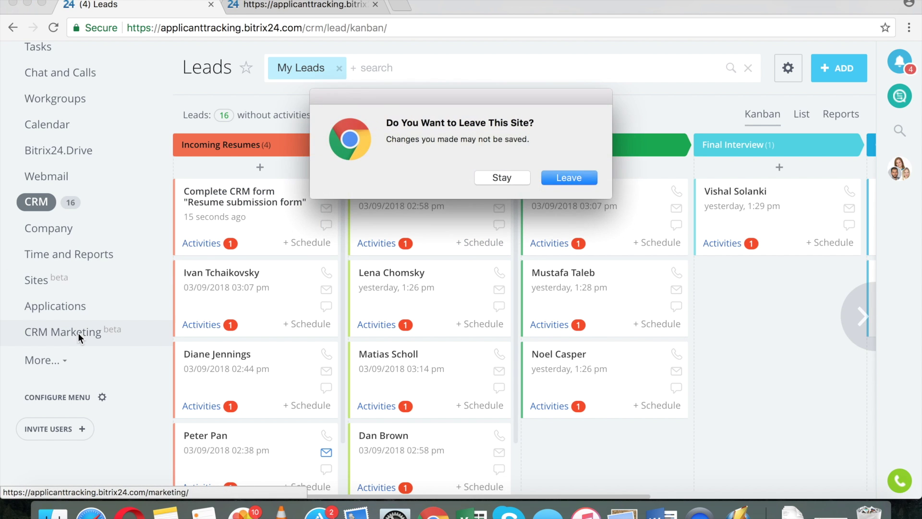
# - Leave the Leads page and accept the CRM Marketing terms of use to reach the campaign Start page
pyautogui.click(560, 179)
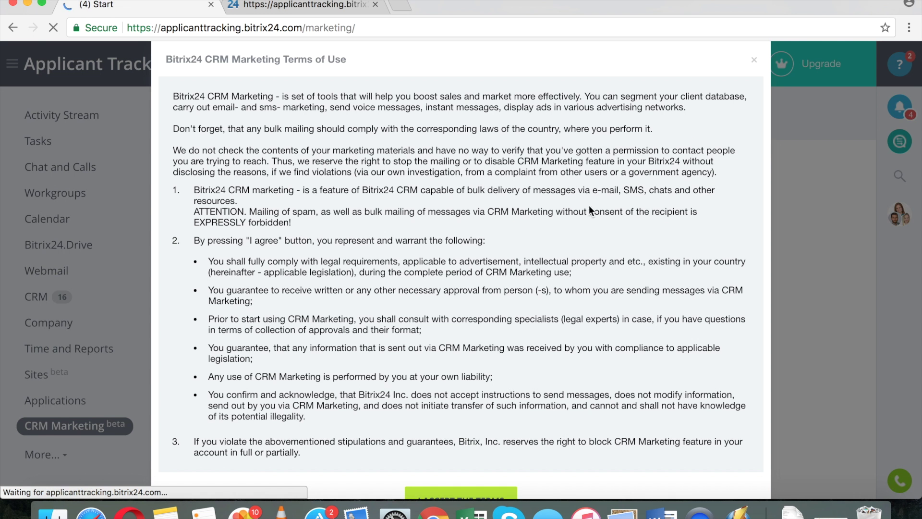
pyautogui.scroll(-3, 528, 288)
pyautogui.click(481, 388)
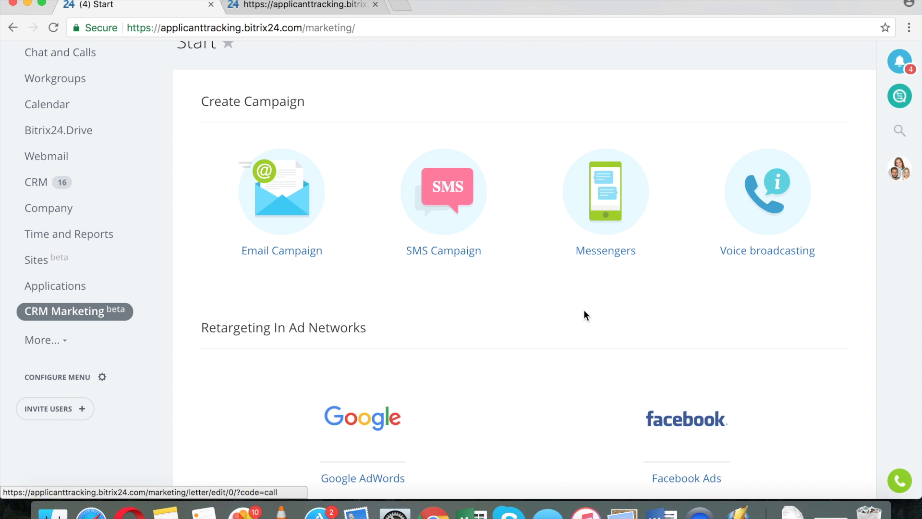
pyautogui.scroll(-3, 584, 311)
pyautogui.scroll(4, 584, 311)
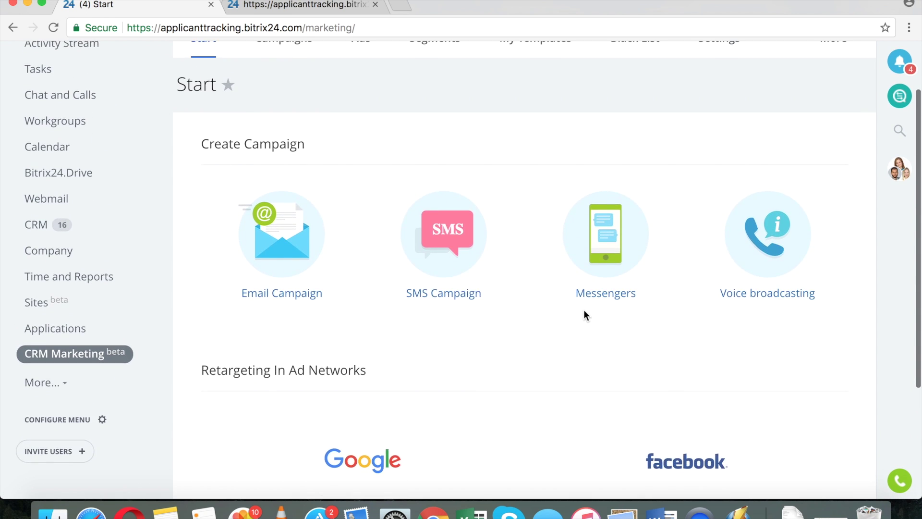
pyautogui.scroll(2, 585, 311)
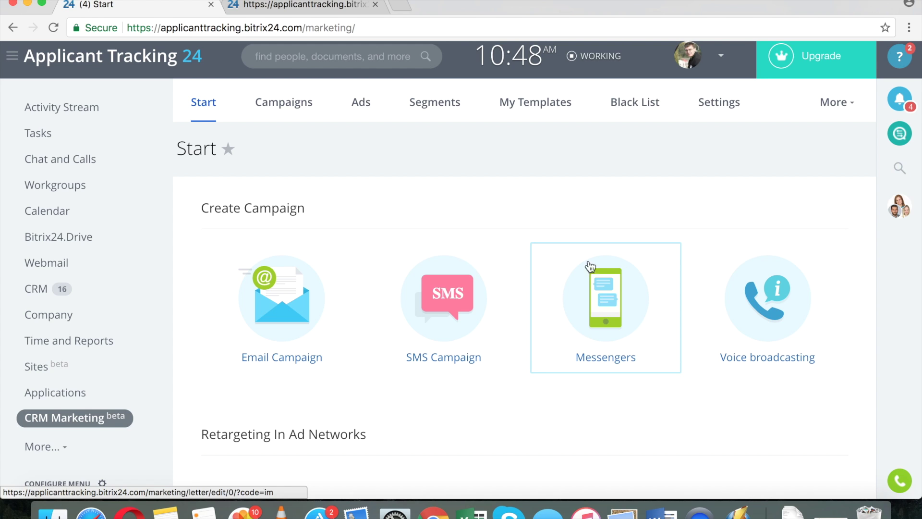
pyautogui.click(34, 290)
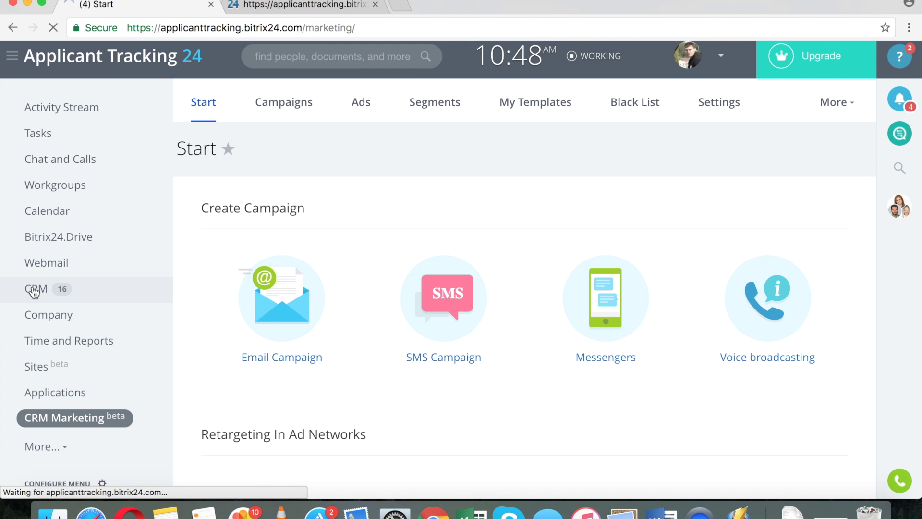